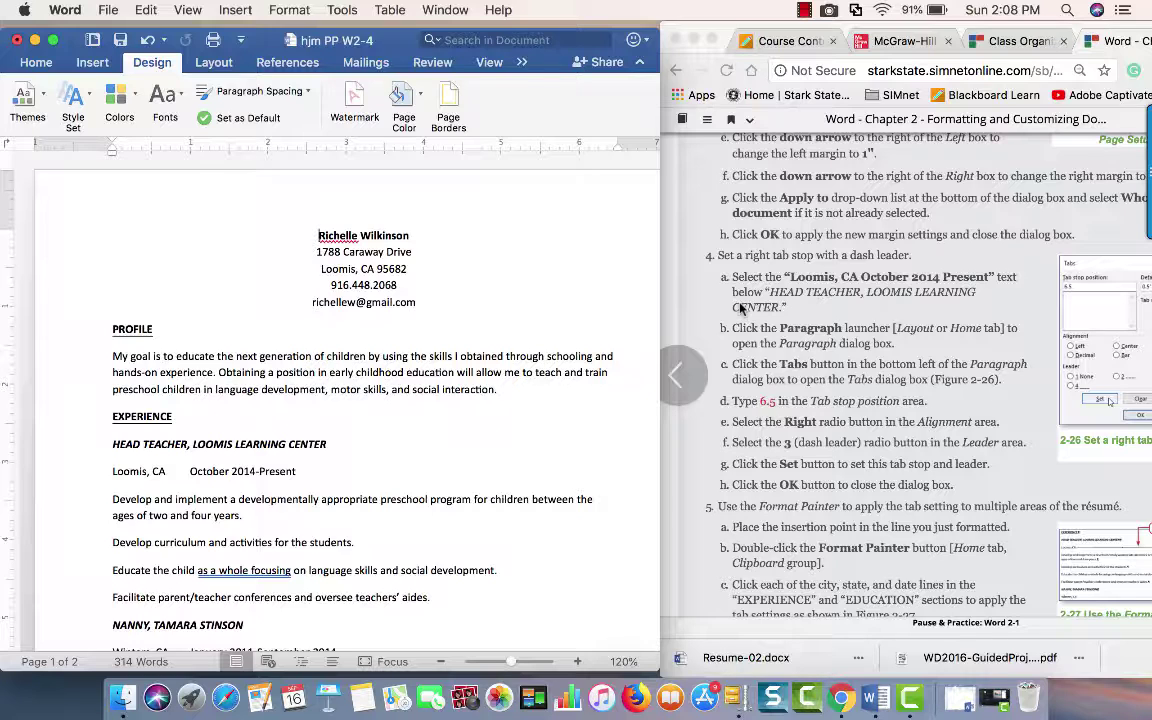
# Scroll through the résumé and reposition the document window.
pyautogui.scroll(5, 843, 272)
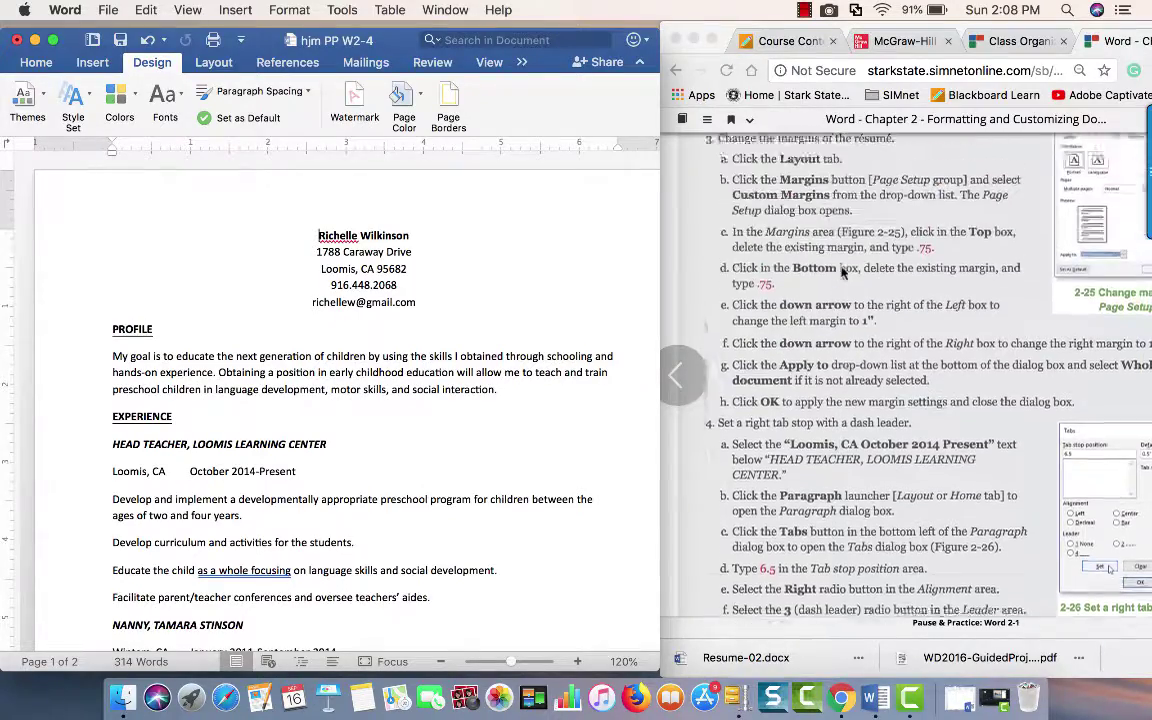
pyautogui.scroll(-4, 843, 272)
pyautogui.scroll(-3, 843, 272)
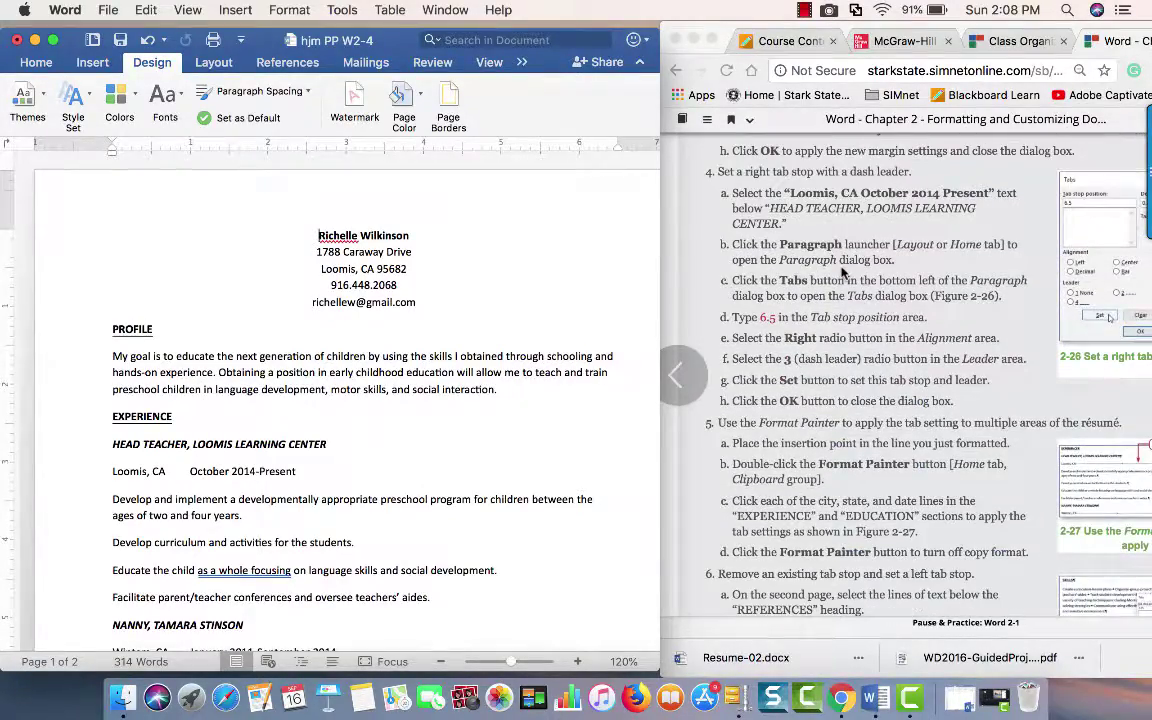
pyautogui.scroll(-6, 843, 272)
pyautogui.scroll(9, 843, 272)
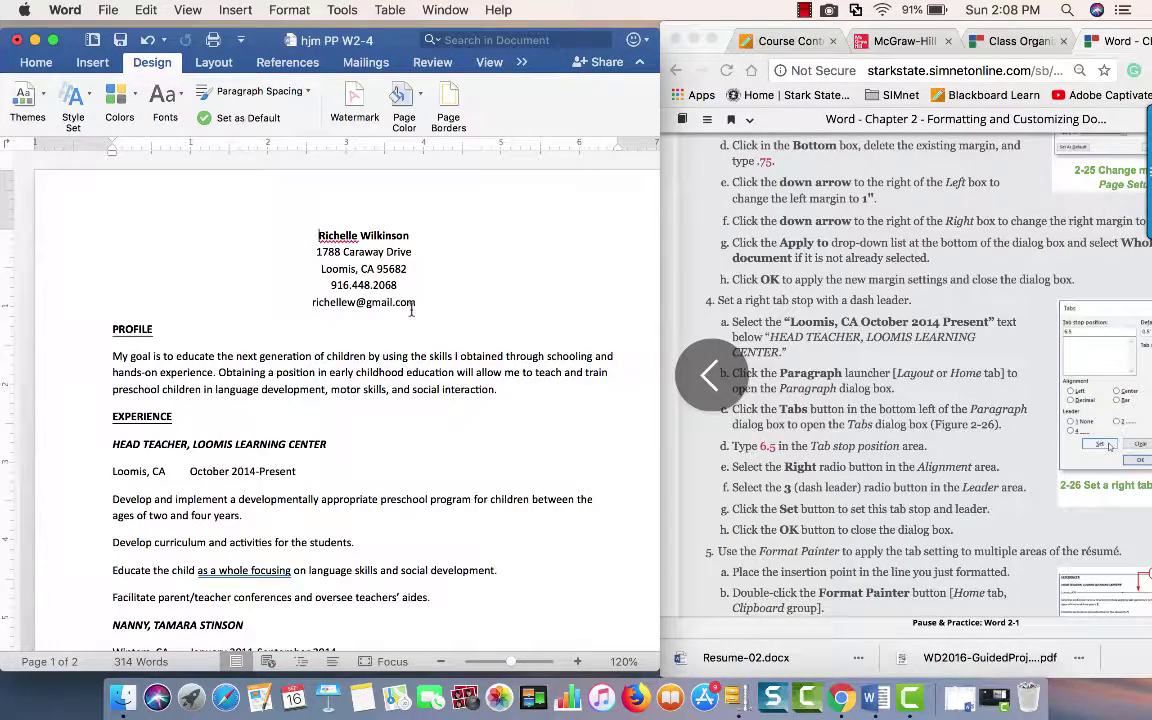
pyautogui.scroll(8, 850, 320)
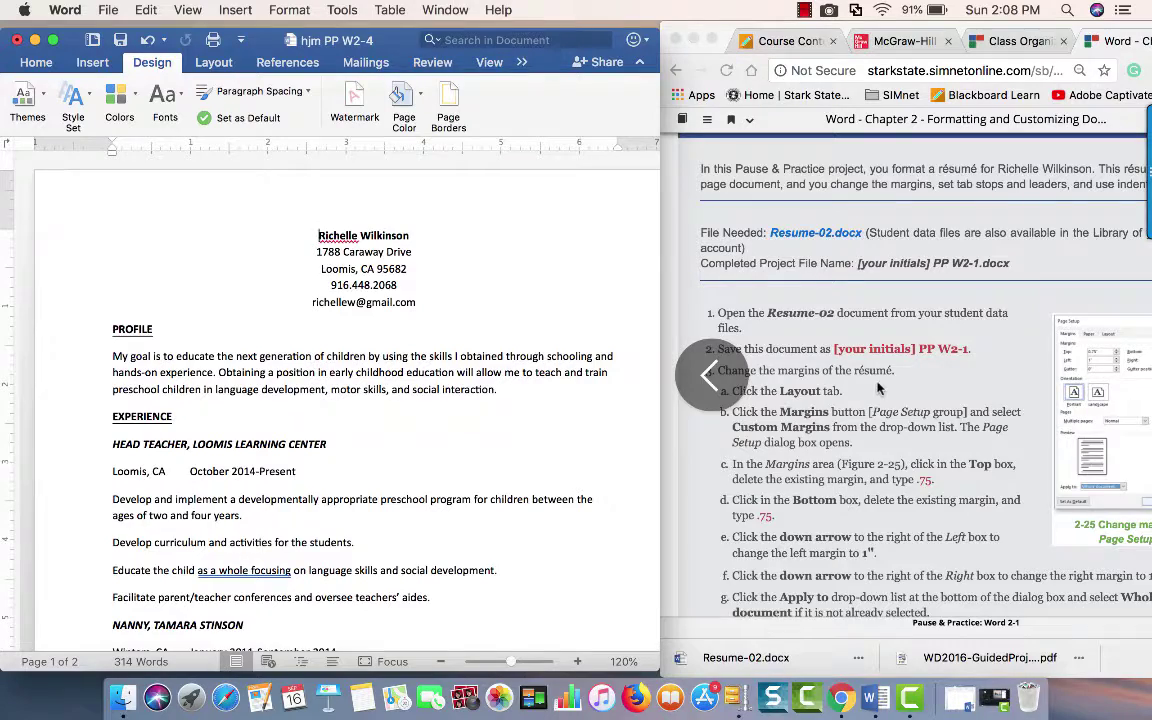
pyautogui.scroll(-4, 878, 388)
pyautogui.scroll(-1, 878, 388)
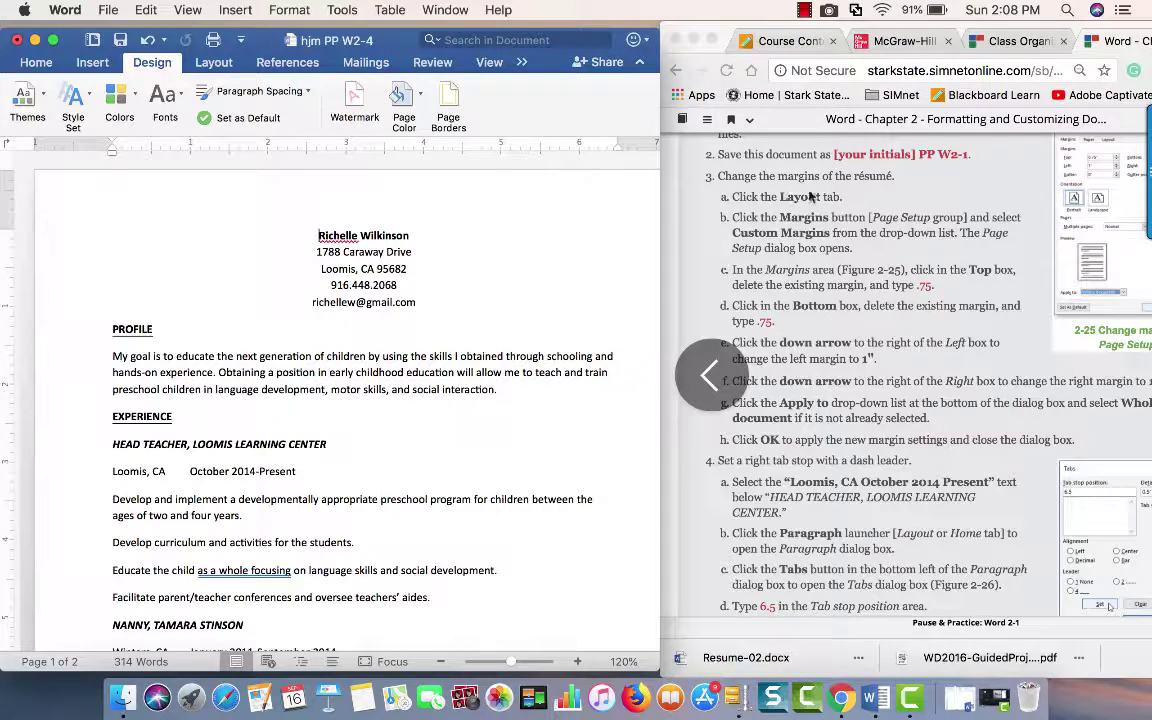
pyautogui.scroll(-5, 895, 361)
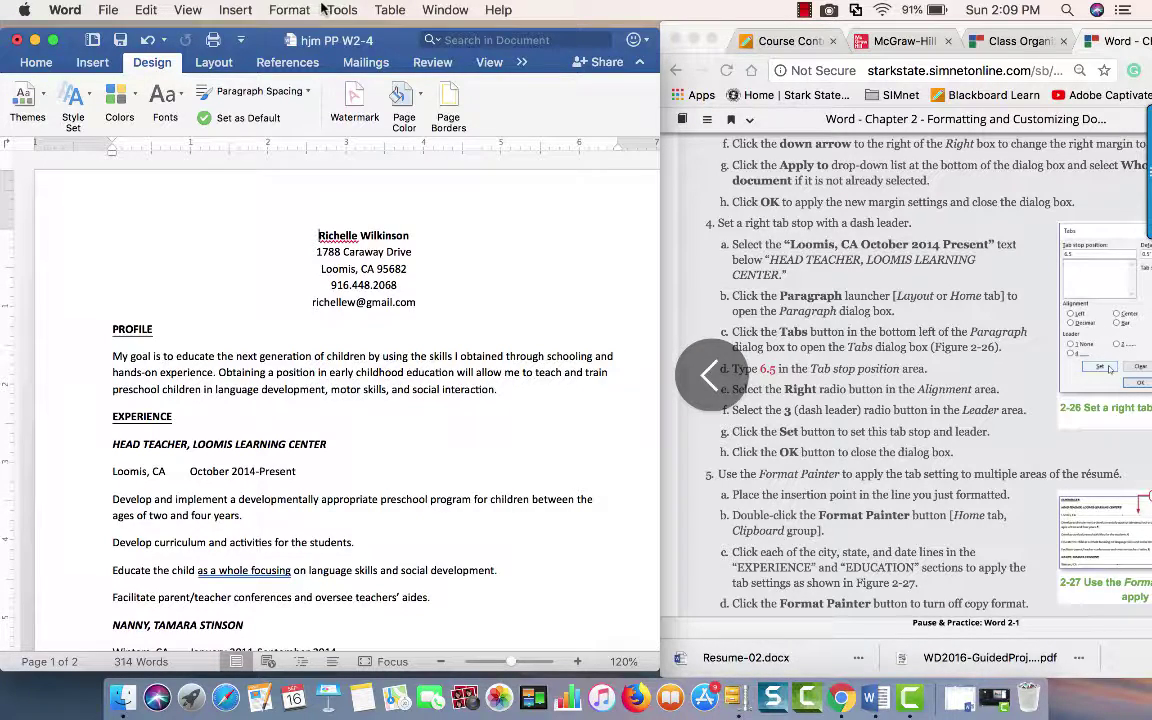
pyautogui.moveTo(285, 45); pyautogui.dragTo(513, 160)
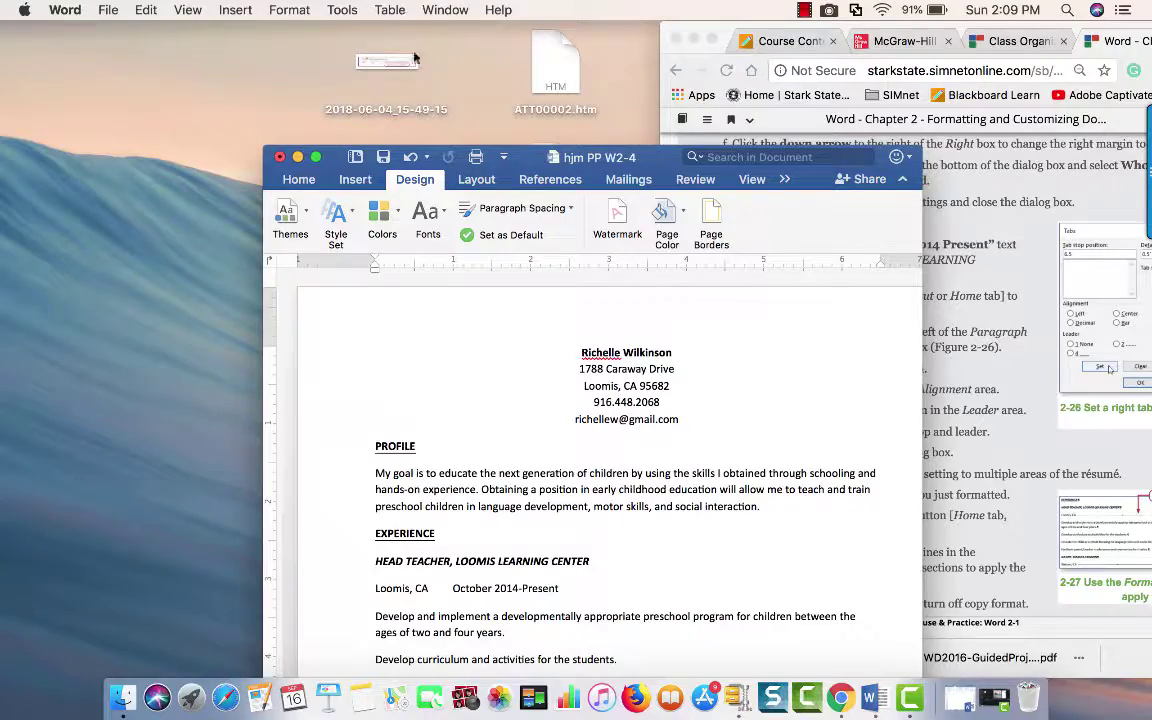
pyautogui.moveTo(523, 163); pyautogui.dragTo(268, 52)
# Look at the Format > Paragraph tab settings and close them without adding a stop.
pyautogui.click(287, 10)
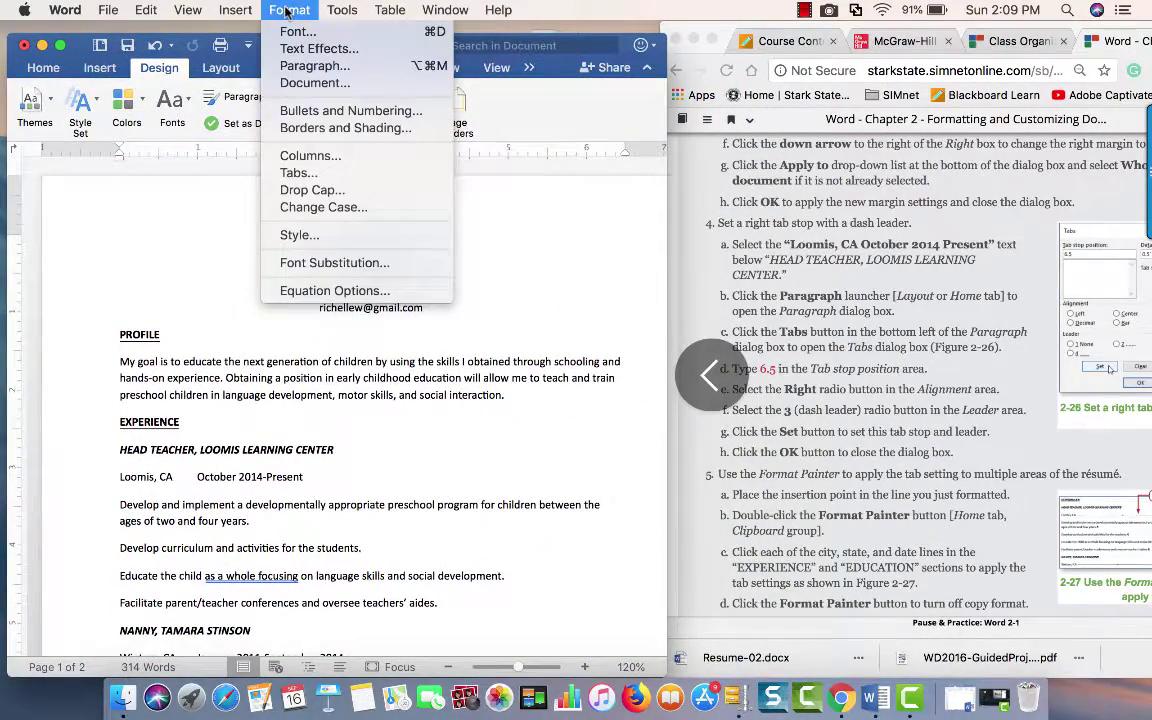
pyautogui.click(312, 65)
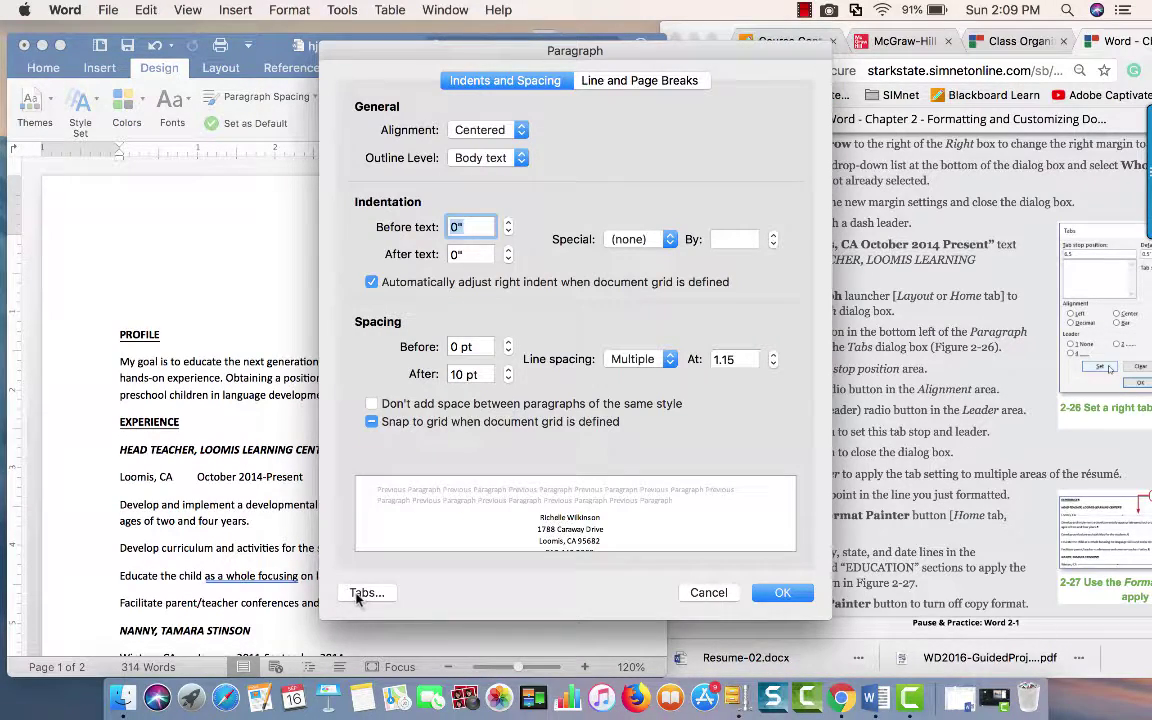
pyautogui.click(365, 593)
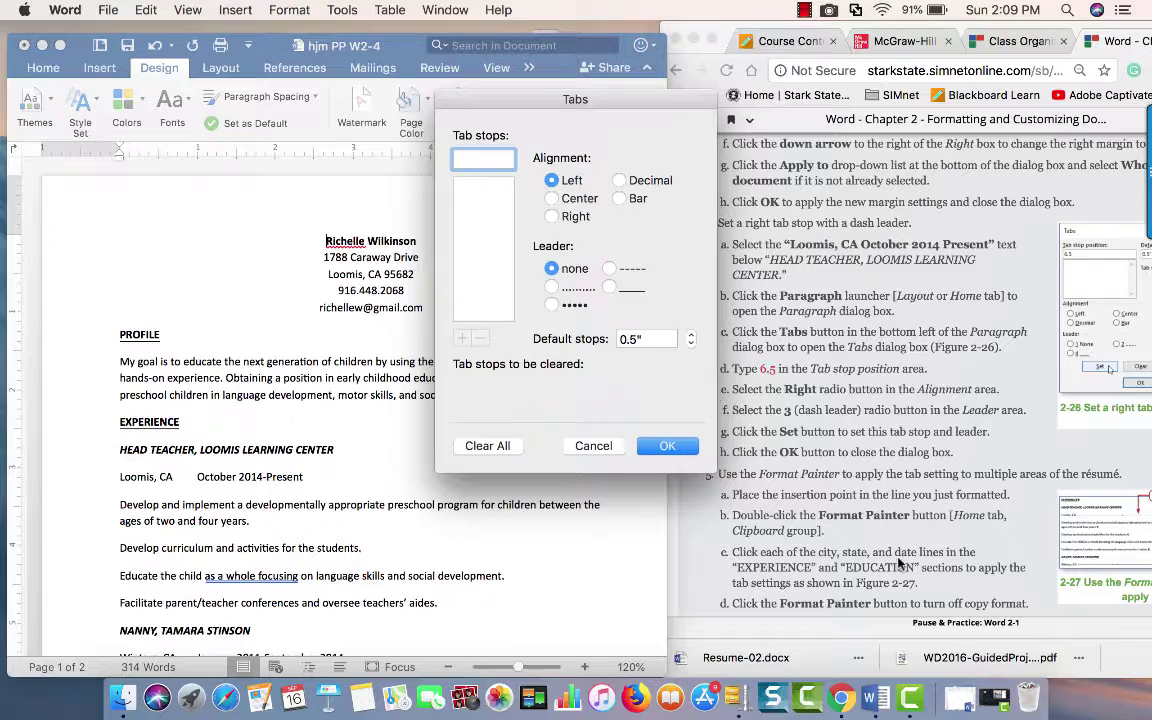
pyautogui.hscroll(-3, 713, 343)
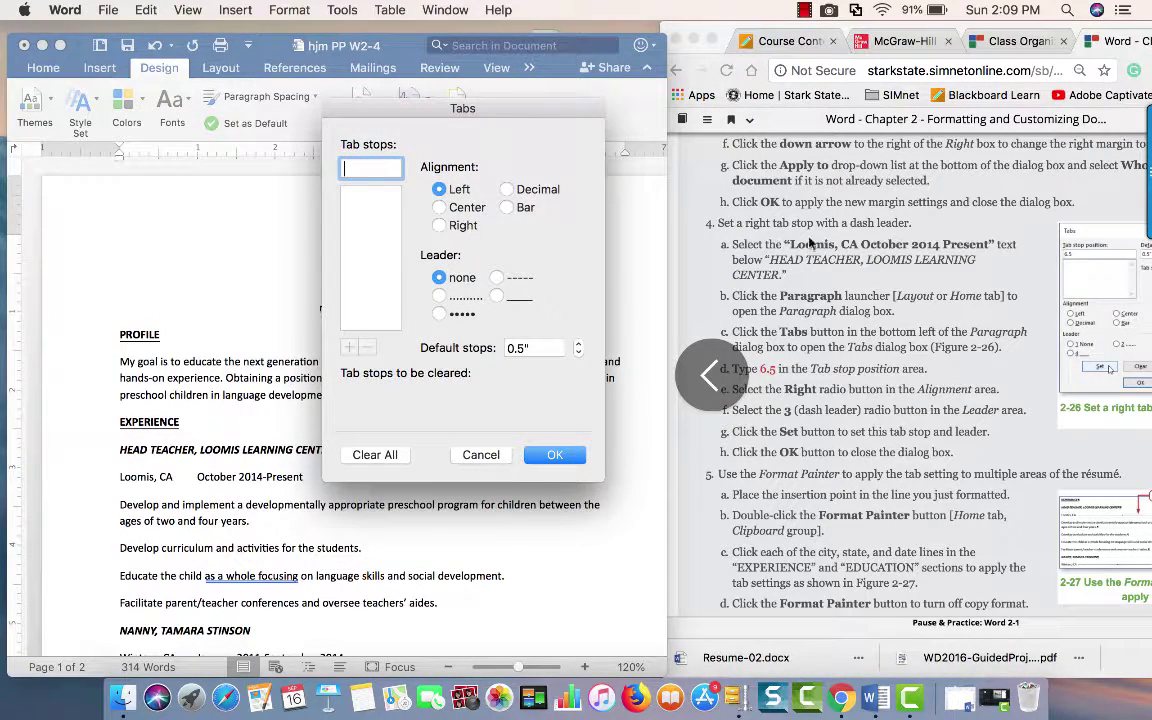
pyautogui.click(479, 454)
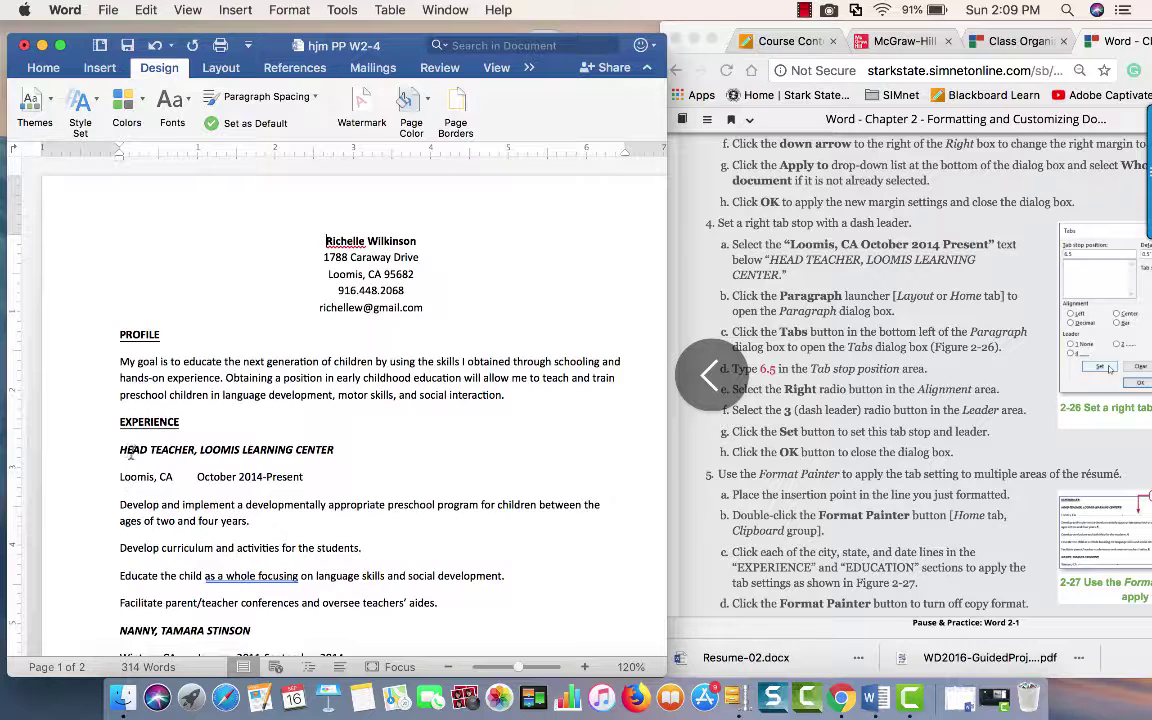
# Give the Loomis, CA line a 6.5" right tab stop with a dash leader.
pyautogui.moveTo(117, 449); pyautogui.dragTo(283, 450)
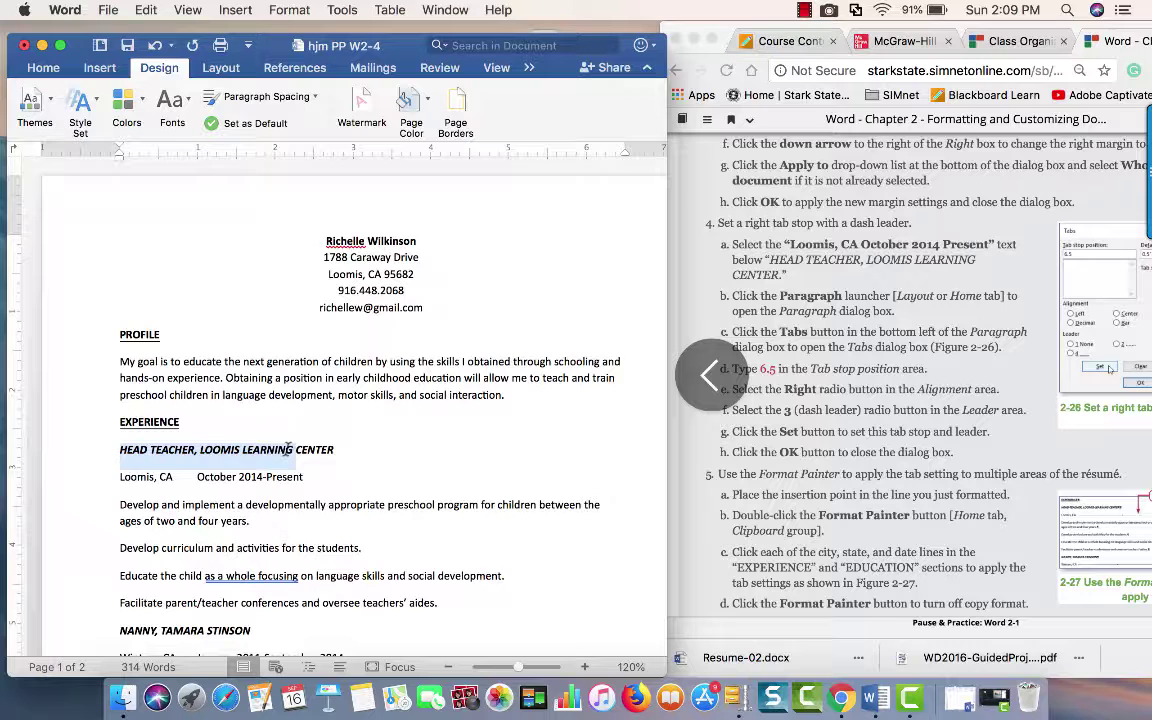
pyautogui.moveTo(118, 477); pyautogui.dragTo(297, 477)
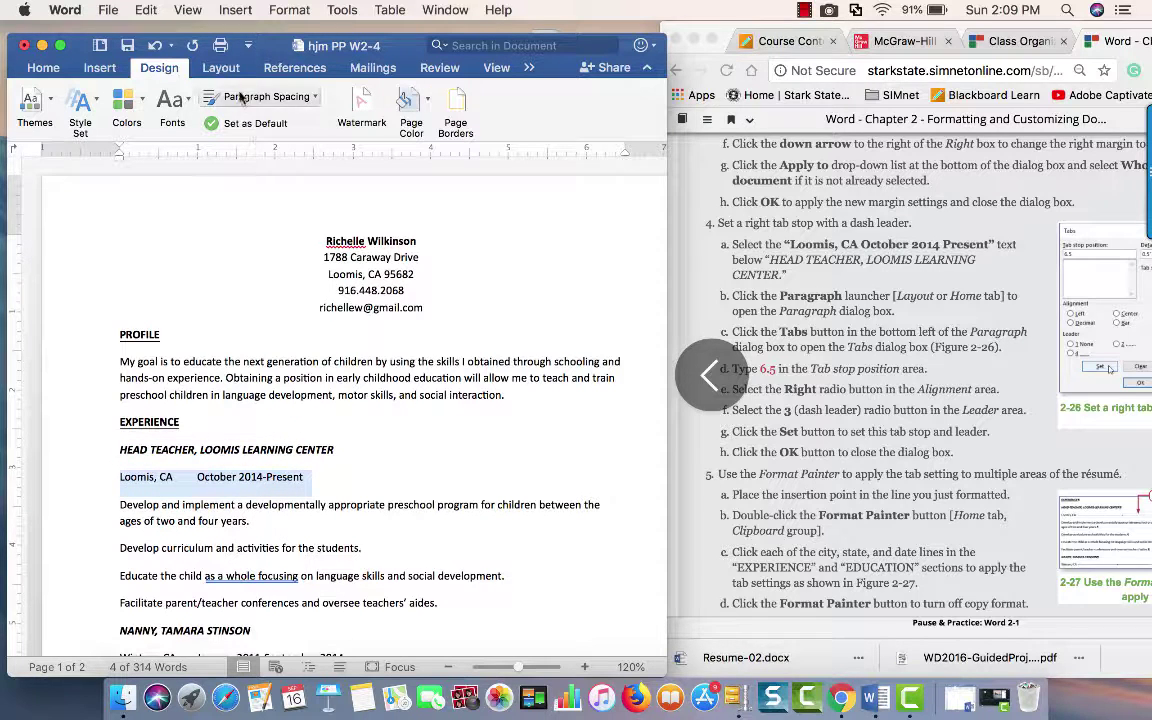
pyautogui.click(289, 10)
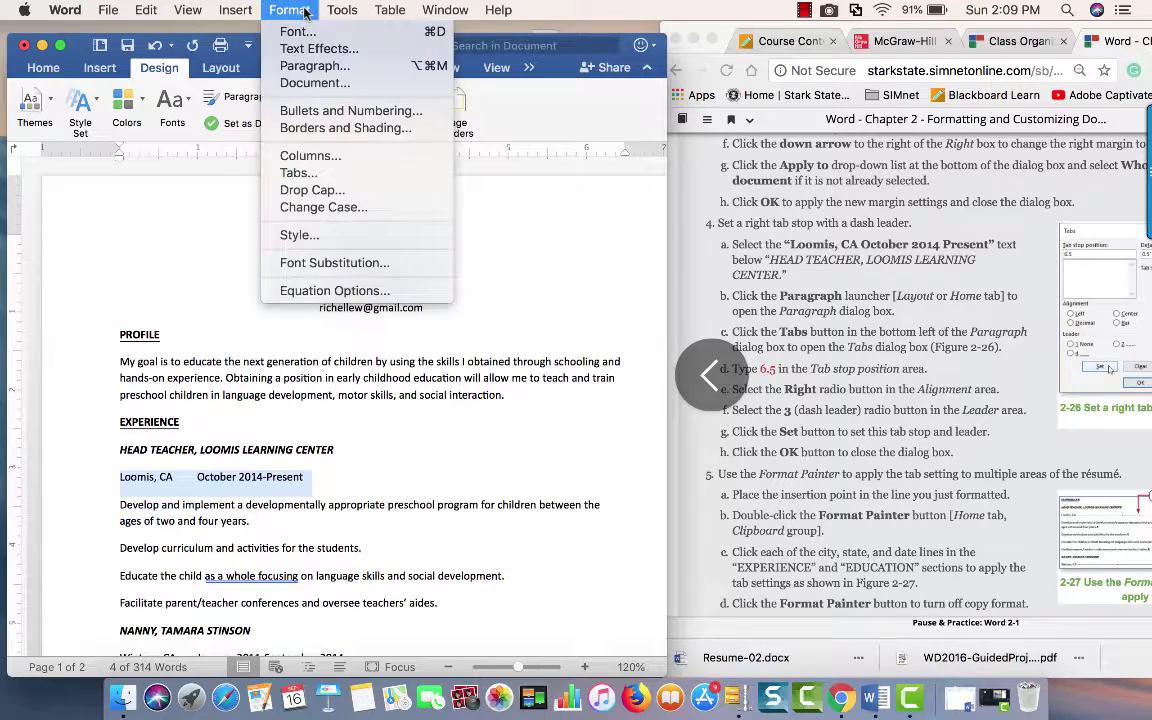
pyautogui.click(316, 66)
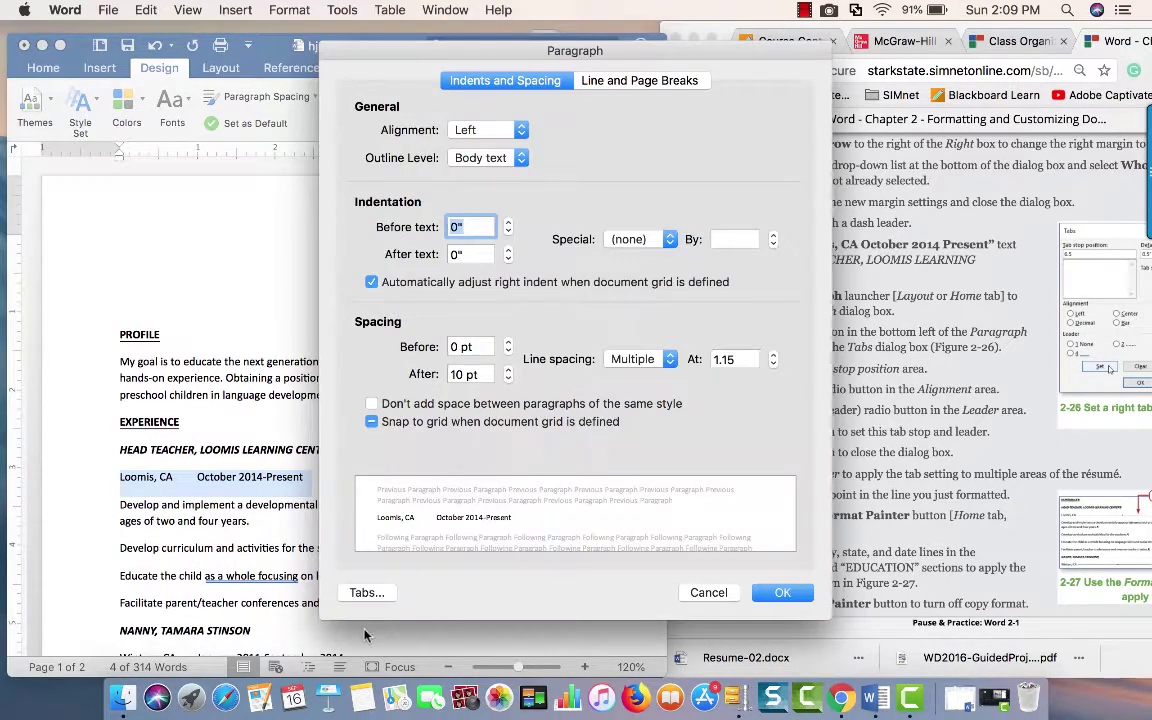
pyautogui.click(367, 592)
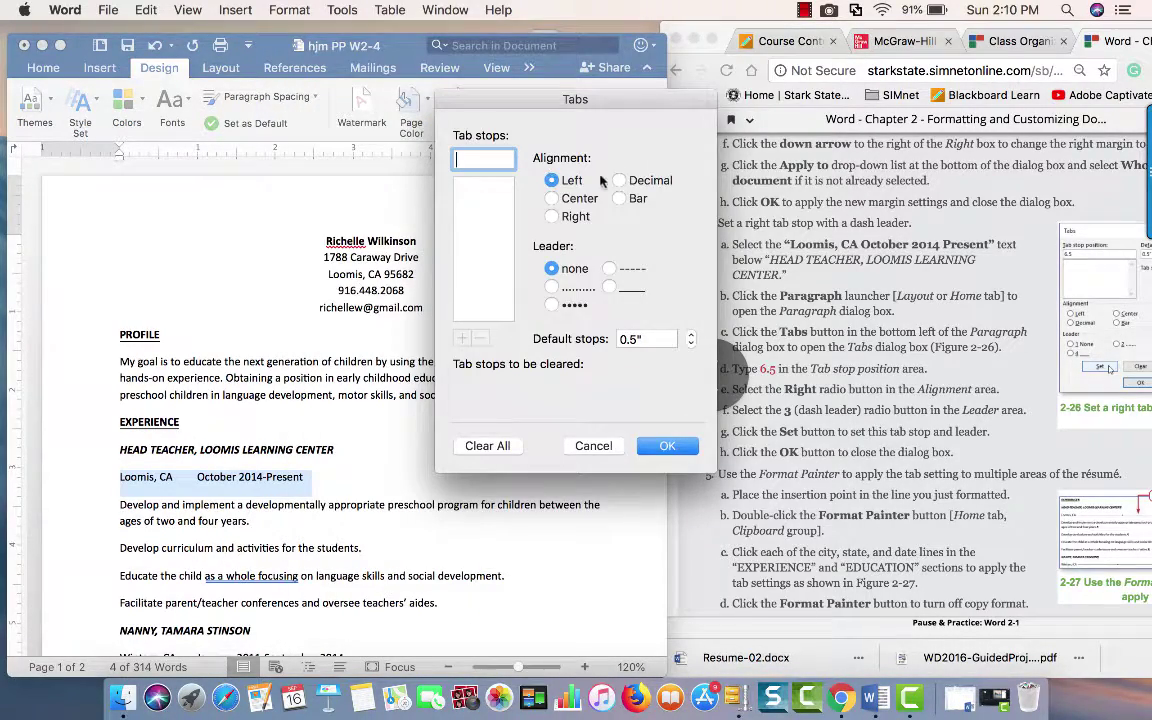
pyautogui.moveTo(530, 93); pyautogui.dragTo(414, 94)
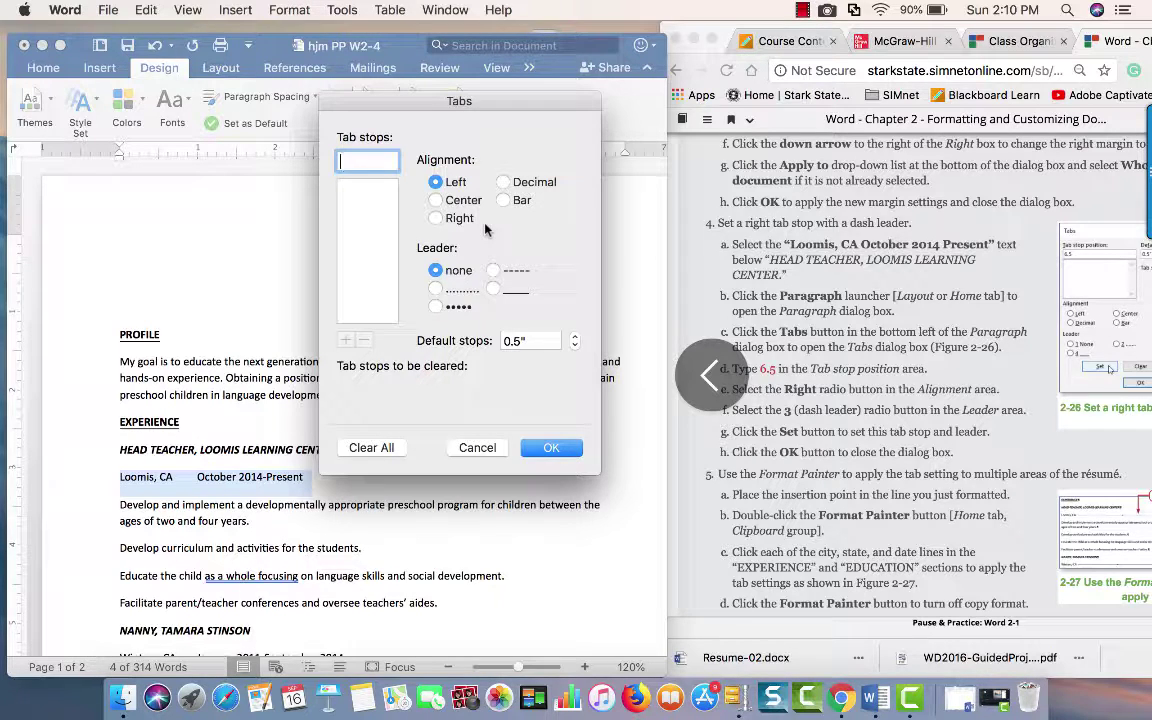
pyautogui.write('6.5')
pyautogui.click(437, 218)
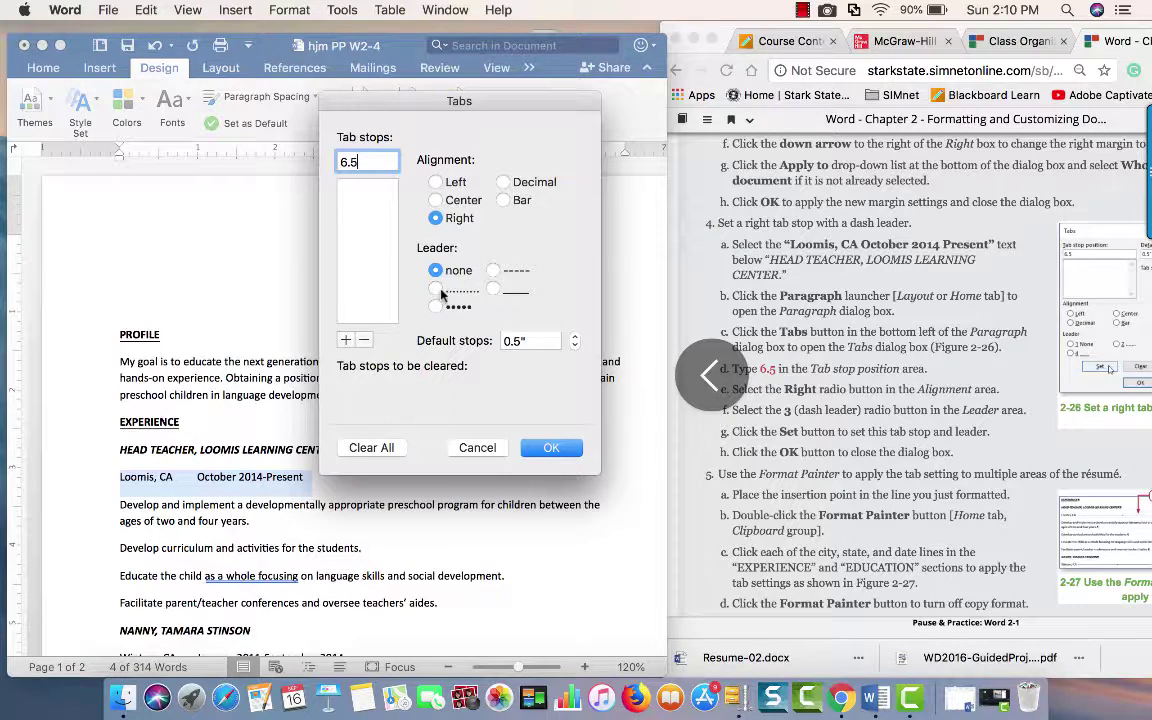
pyautogui.click(492, 271)
pyautogui.click(530, 452)
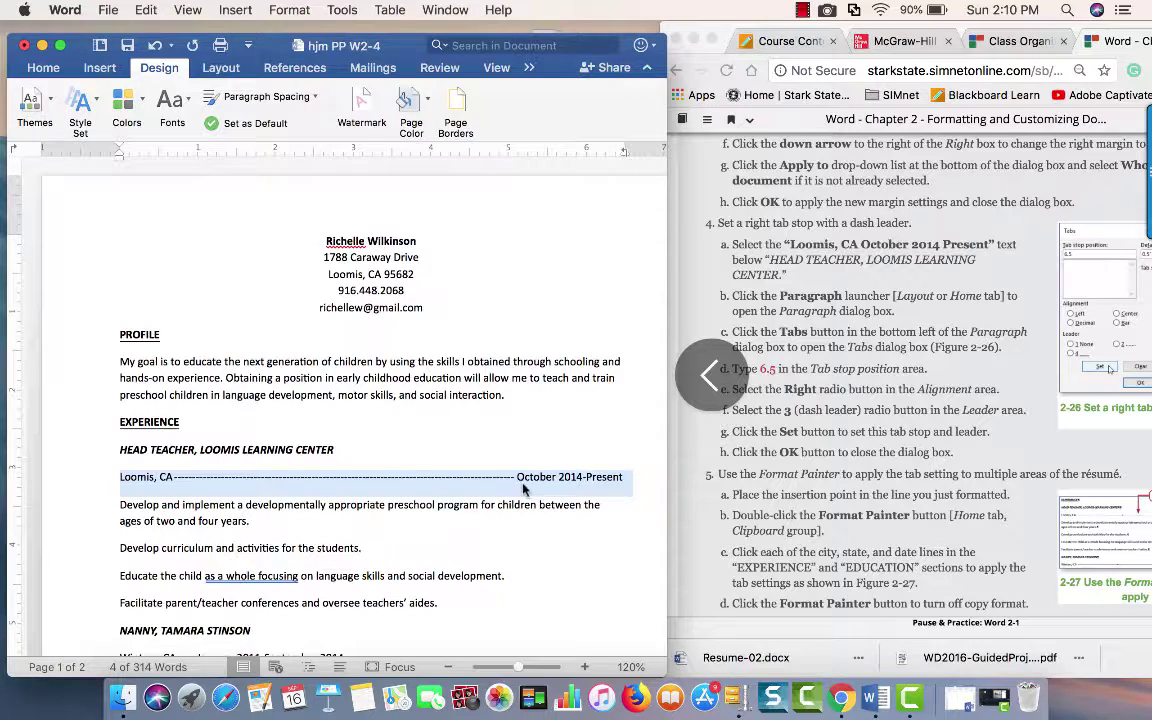
# Toggle formatting marks on, then hide them with Cmd+8 to check the Loomis line.
pyautogui.click(45, 67)
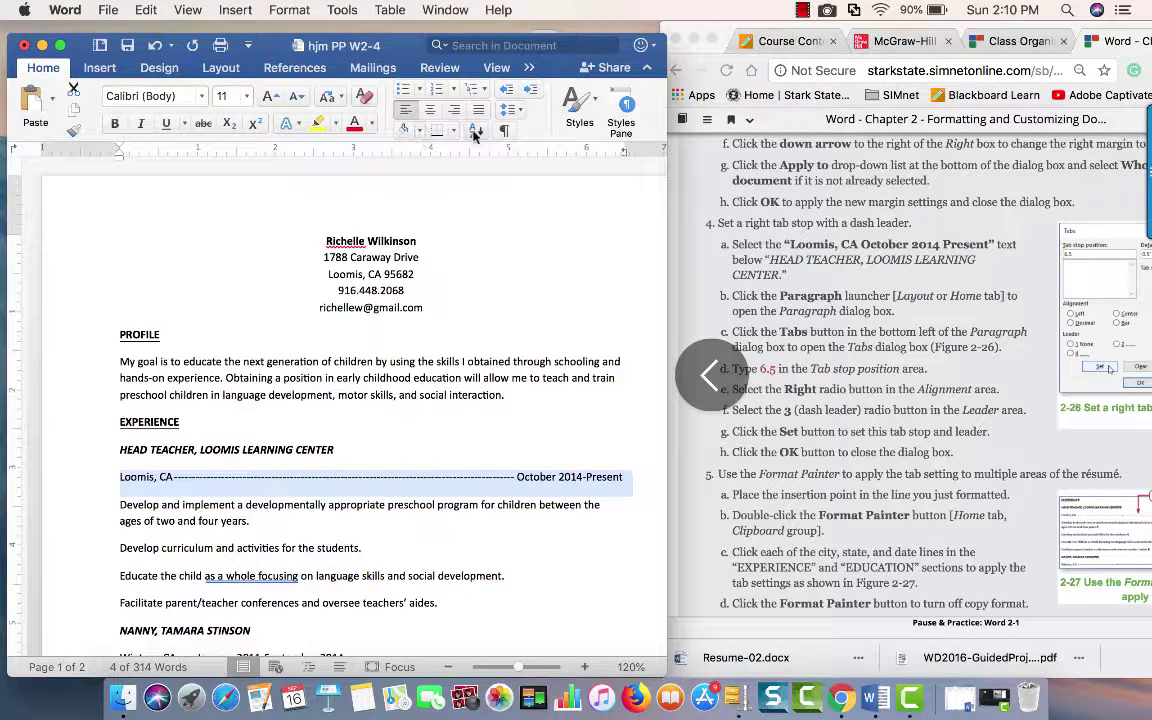
pyautogui.click(504, 130)
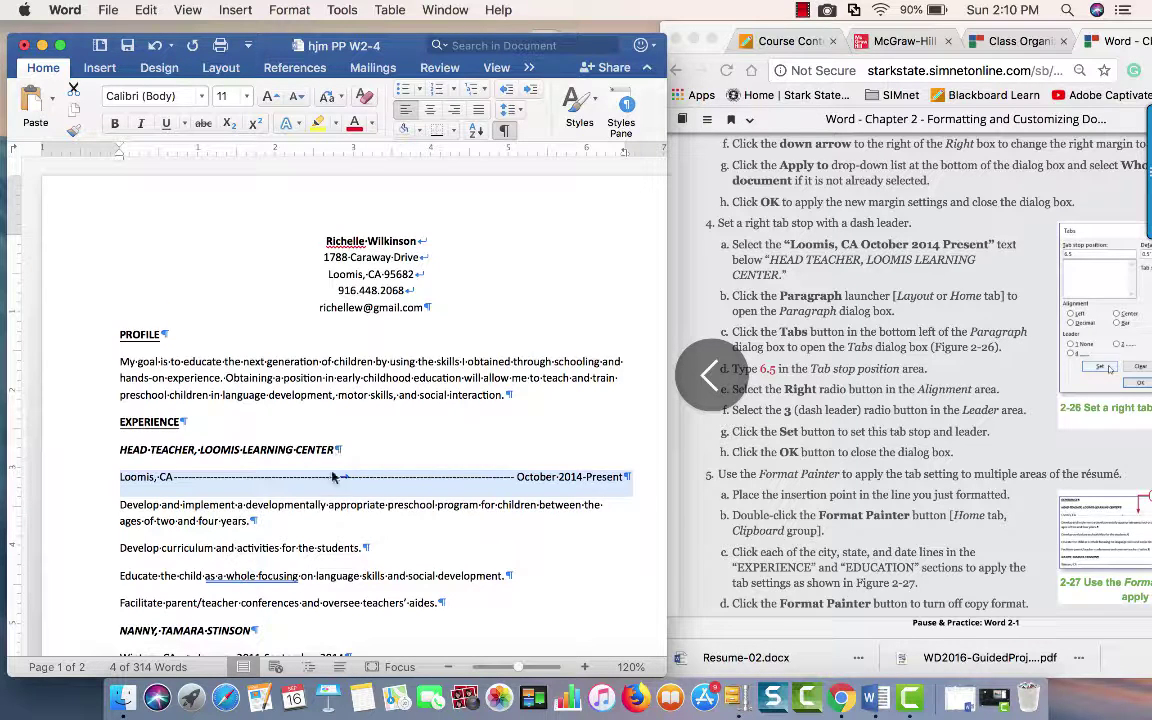
pyautogui.press('super+8')
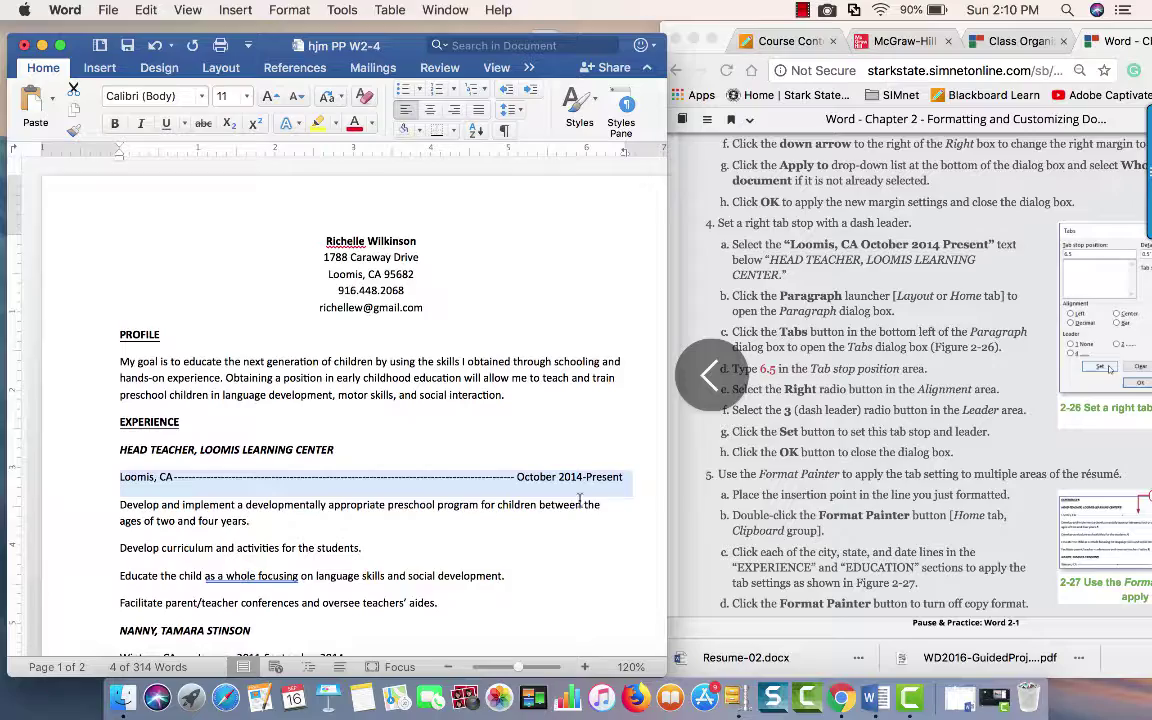
pyautogui.scroll(-5, 801, 440)
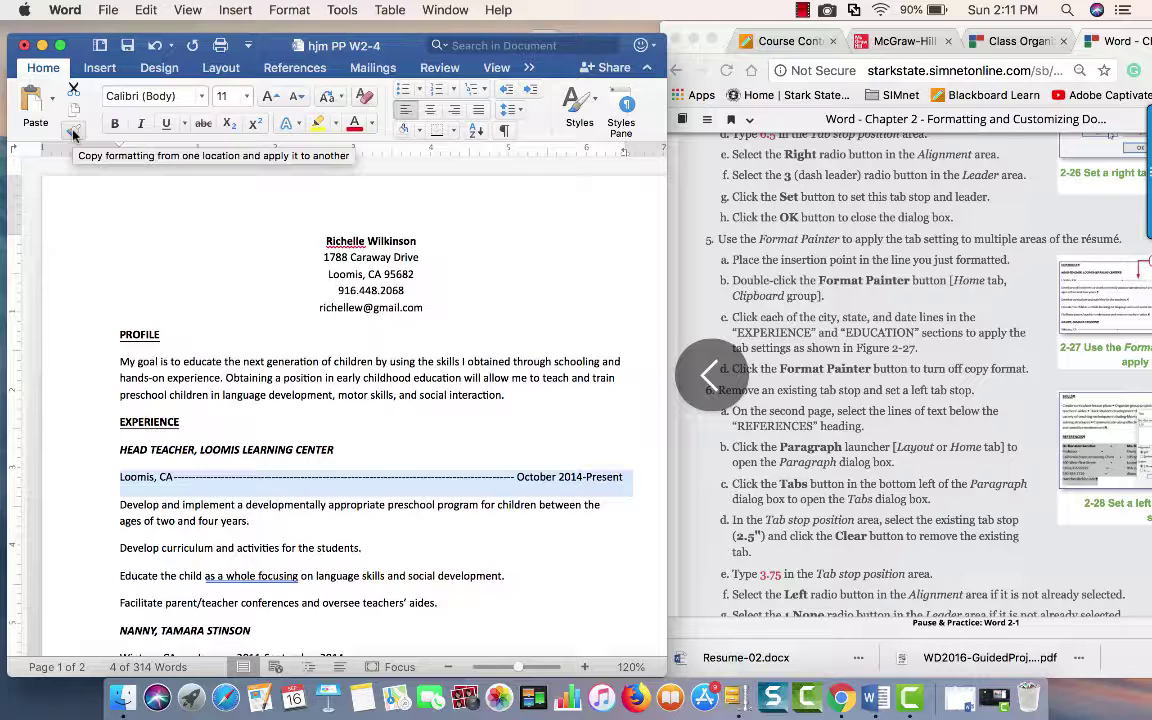
# Format-paint the Loomis tab onto the January 2011-September 2014 and February 2010-May 2011 lines.
pyautogui.doubleClick(73, 131)
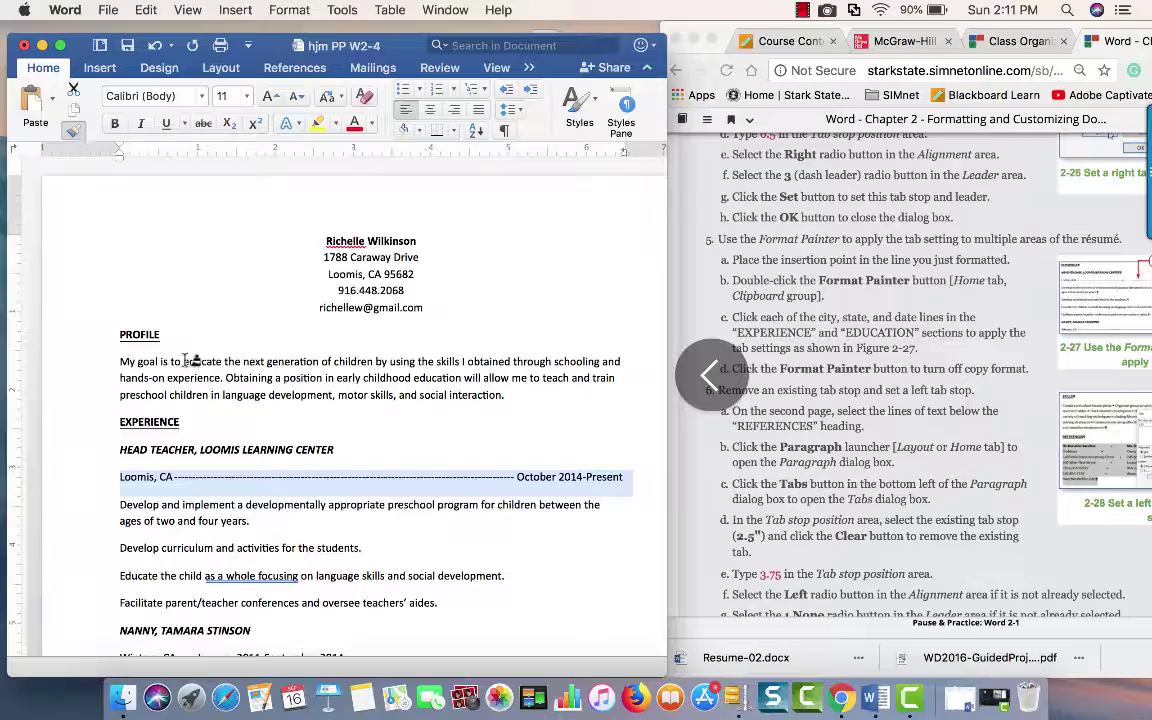
pyautogui.scroll(-1, 309, 431)
pyautogui.scroll(-5, 309, 431)
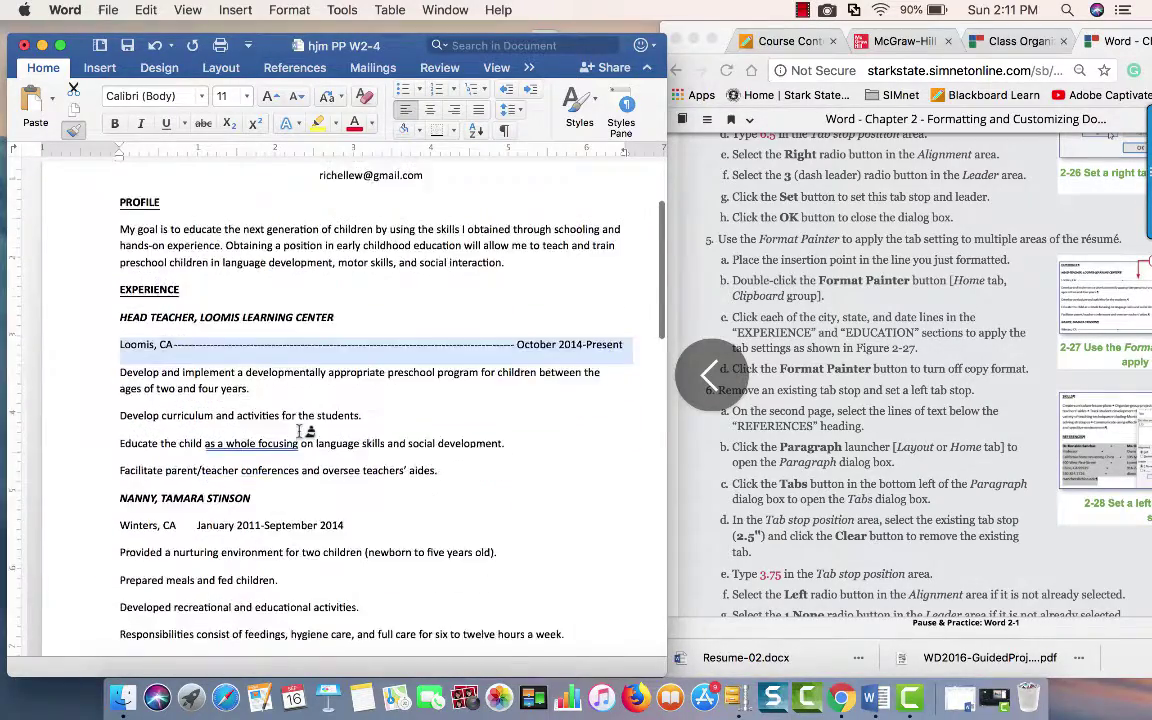
pyautogui.moveTo(121, 452)
pyautogui.mouseDown()
pyautogui.moveTo(350, 452)
pyautogui.moveTo(345, 463)
pyautogui.mouseUp()
pyautogui.scroll(-5, 345, 463)
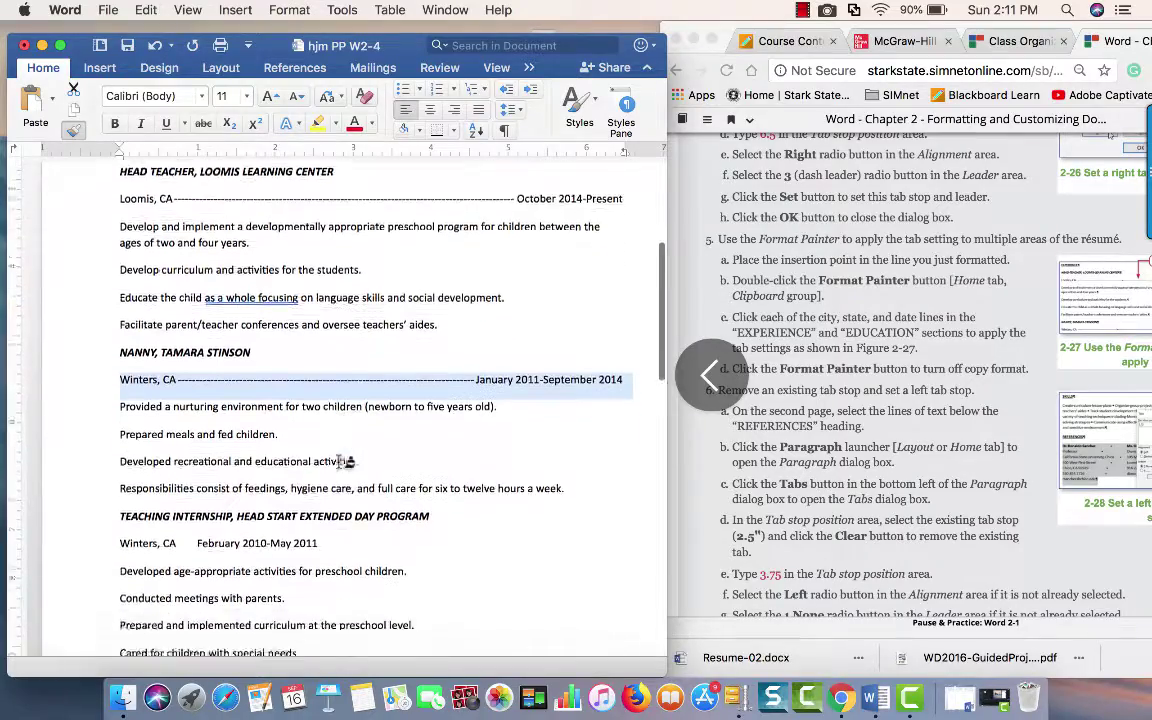
pyautogui.moveTo(118, 437)
pyautogui.mouseDown()
pyautogui.moveTo(319, 442)
pyautogui.moveTo(318, 453)
pyautogui.mouseUp()
# Apply the same dash-leader tab to the Chico, CA line and turn off Format Painter.
pyautogui.scroll(-8, 318, 453)
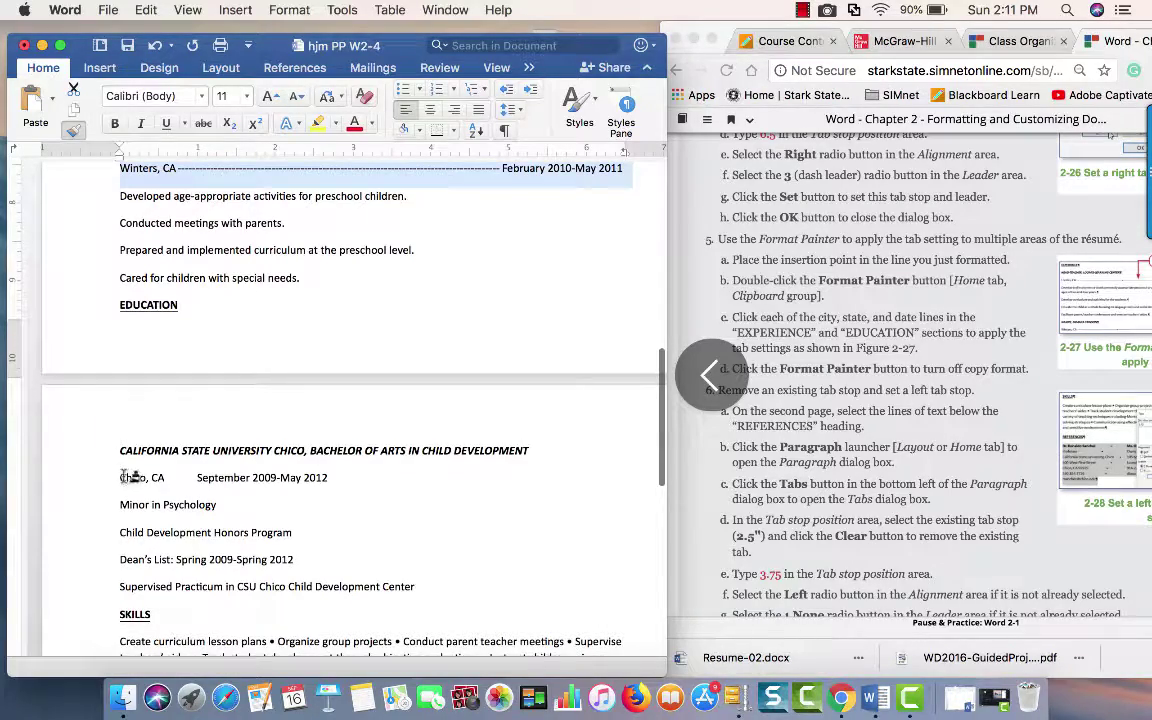
pyautogui.moveTo(113, 477); pyautogui.dragTo(323, 478)
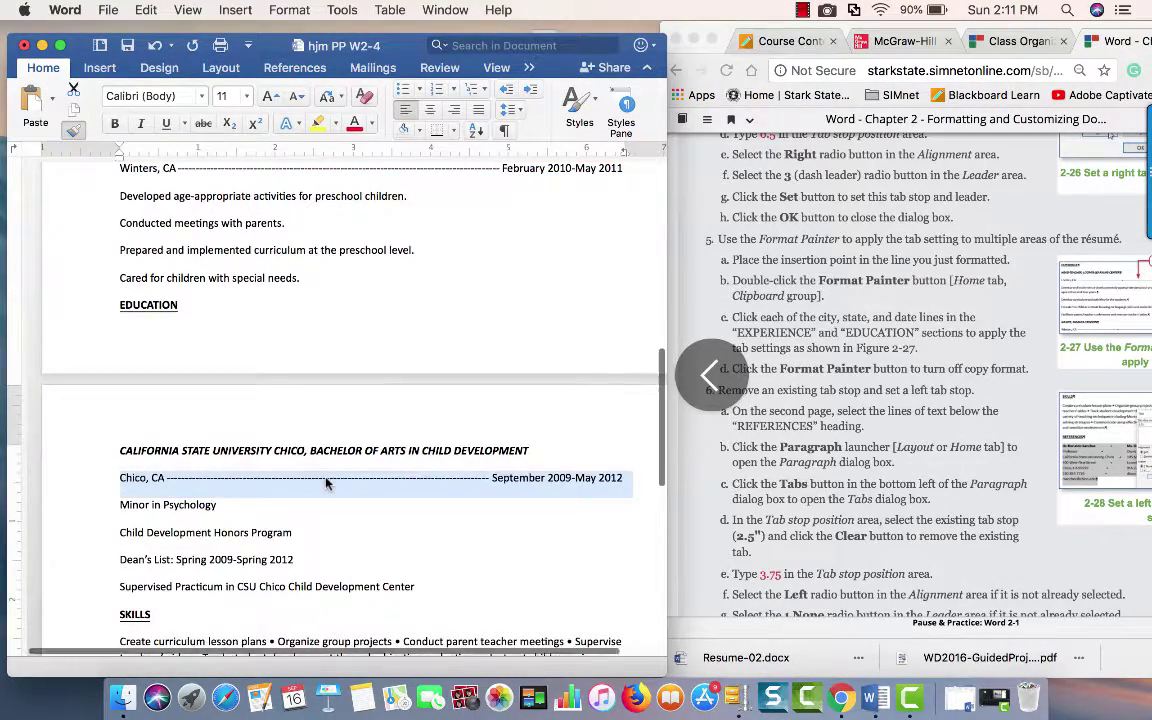
pyautogui.scroll(-4, 323, 478)
pyautogui.scroll(-4, 323, 478)
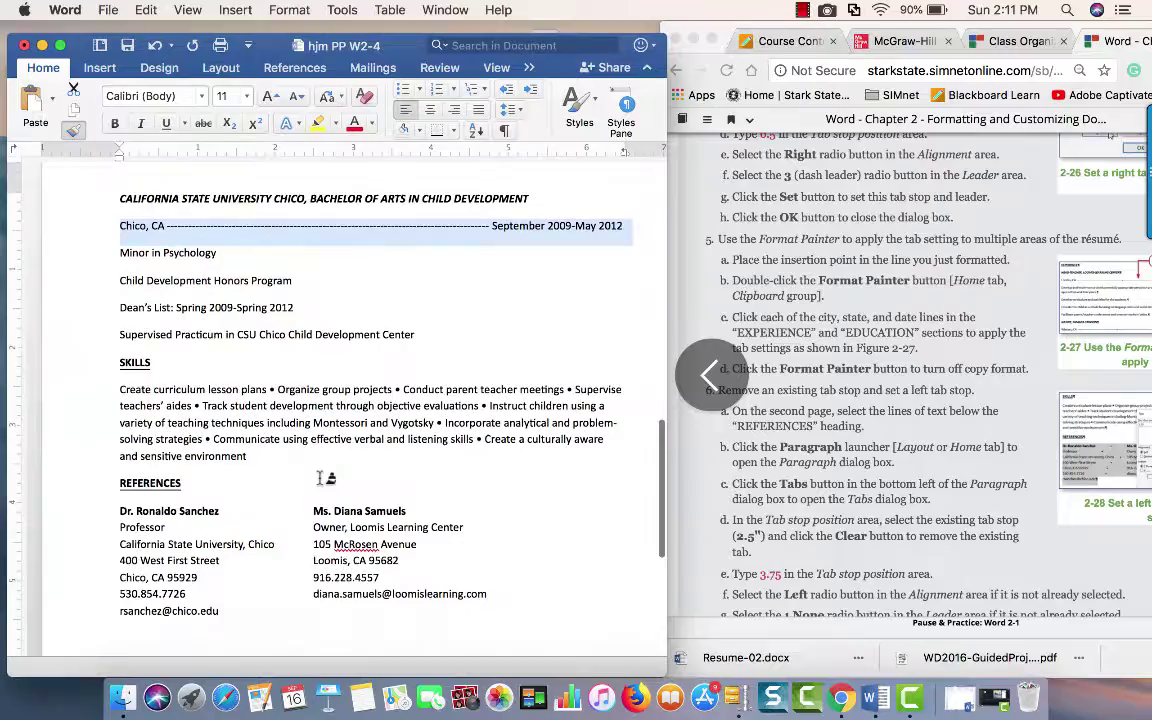
pyautogui.scroll(20, 323, 478)
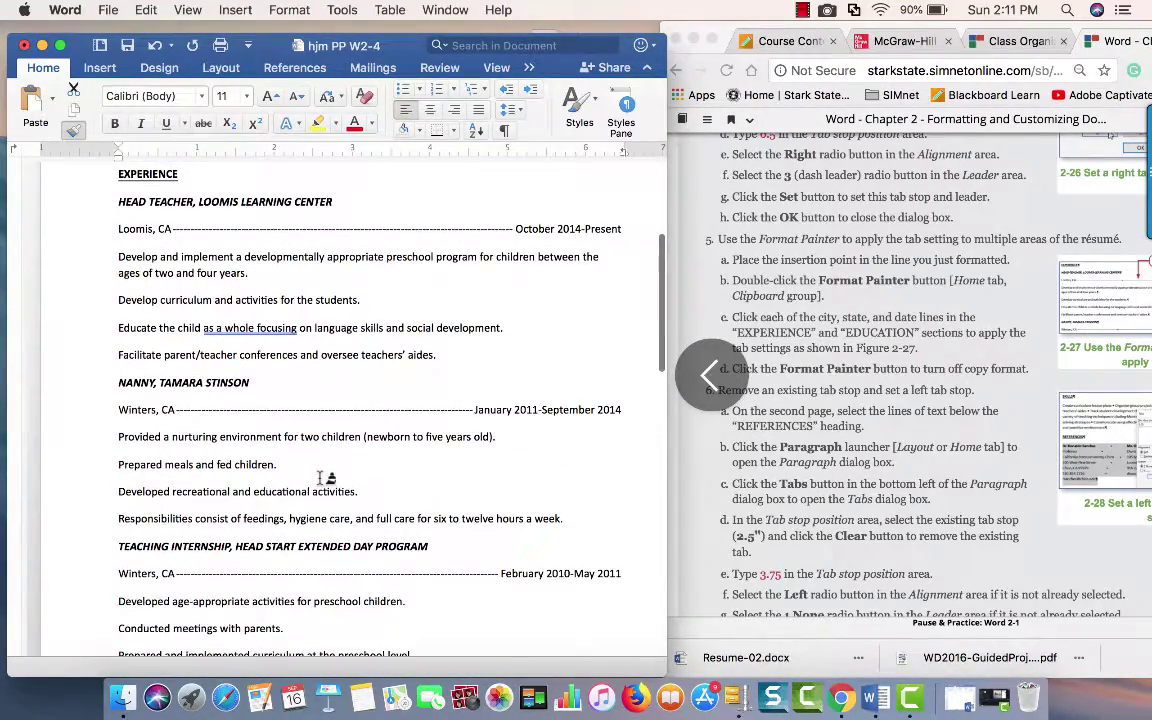
pyautogui.scroll(1, 323, 478)
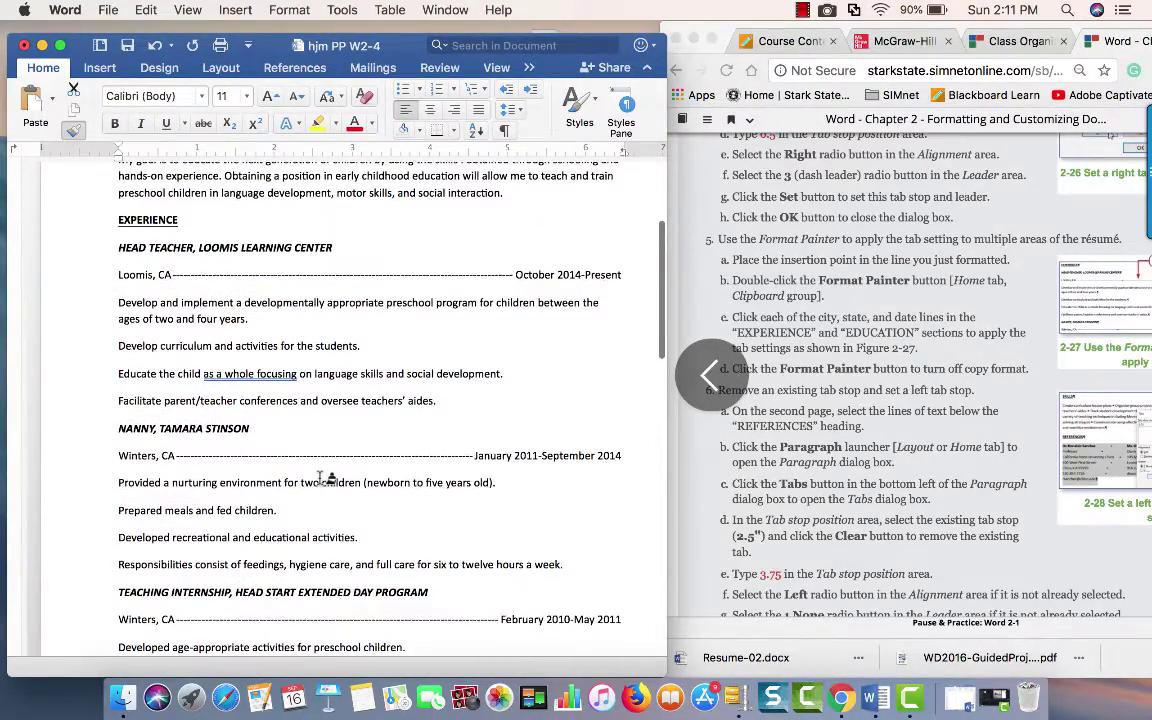
pyautogui.doubleClick(74, 131)
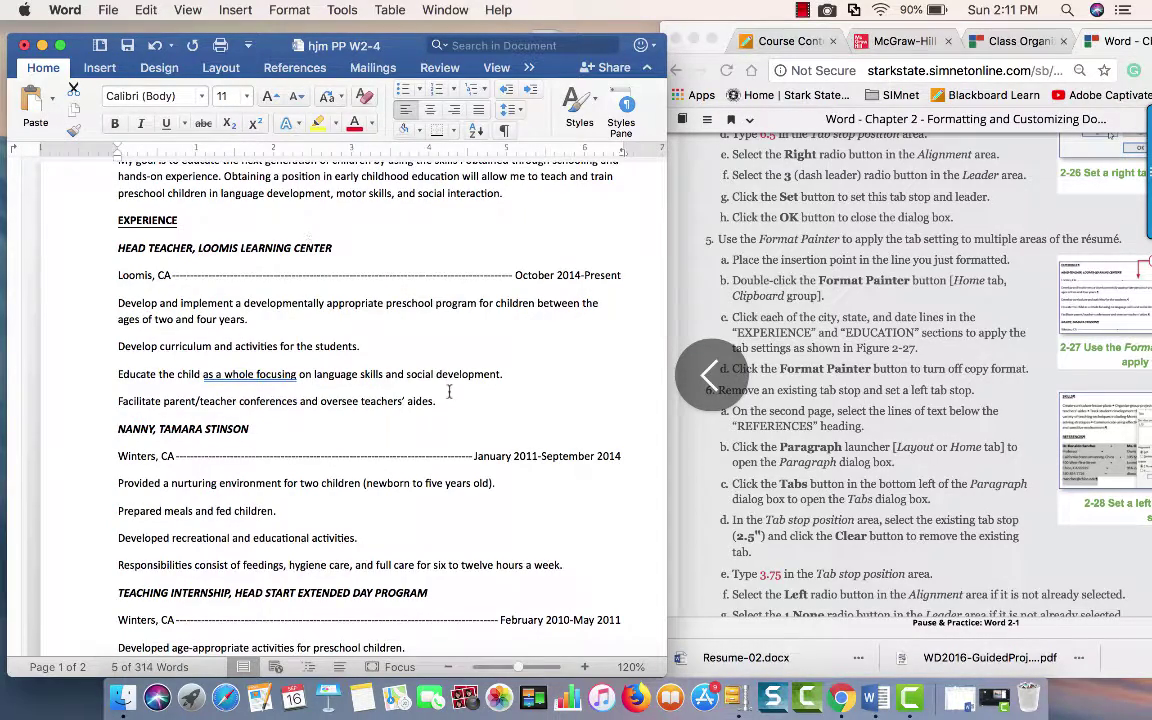
pyautogui.scroll(-4, 530, 475)
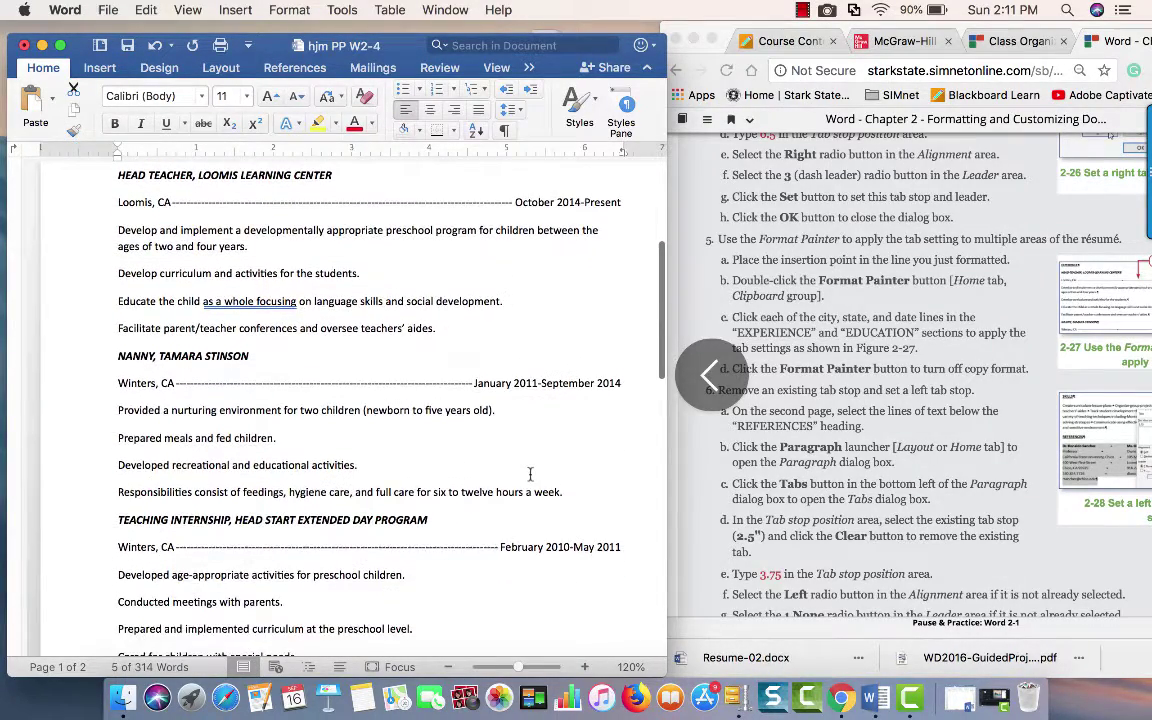
pyautogui.scroll(-4, 530, 474)
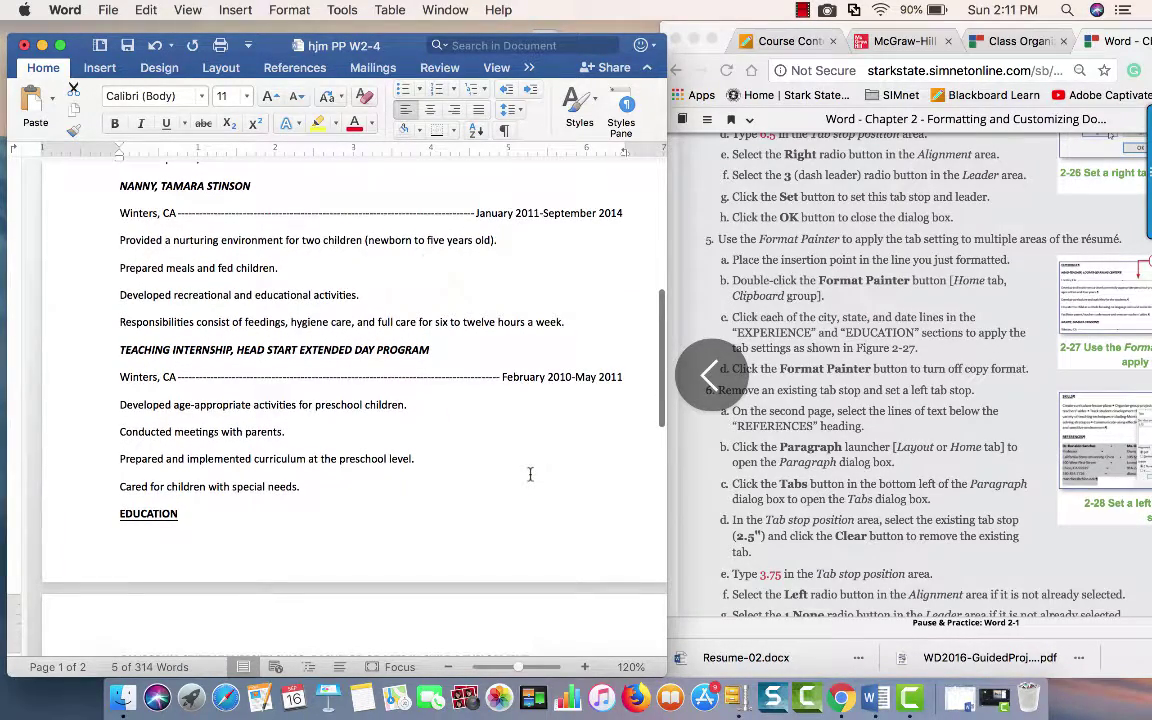
# Select the reference contact lines under REFERENCES on page 2.
pyautogui.scroll(-1, 803, 437)
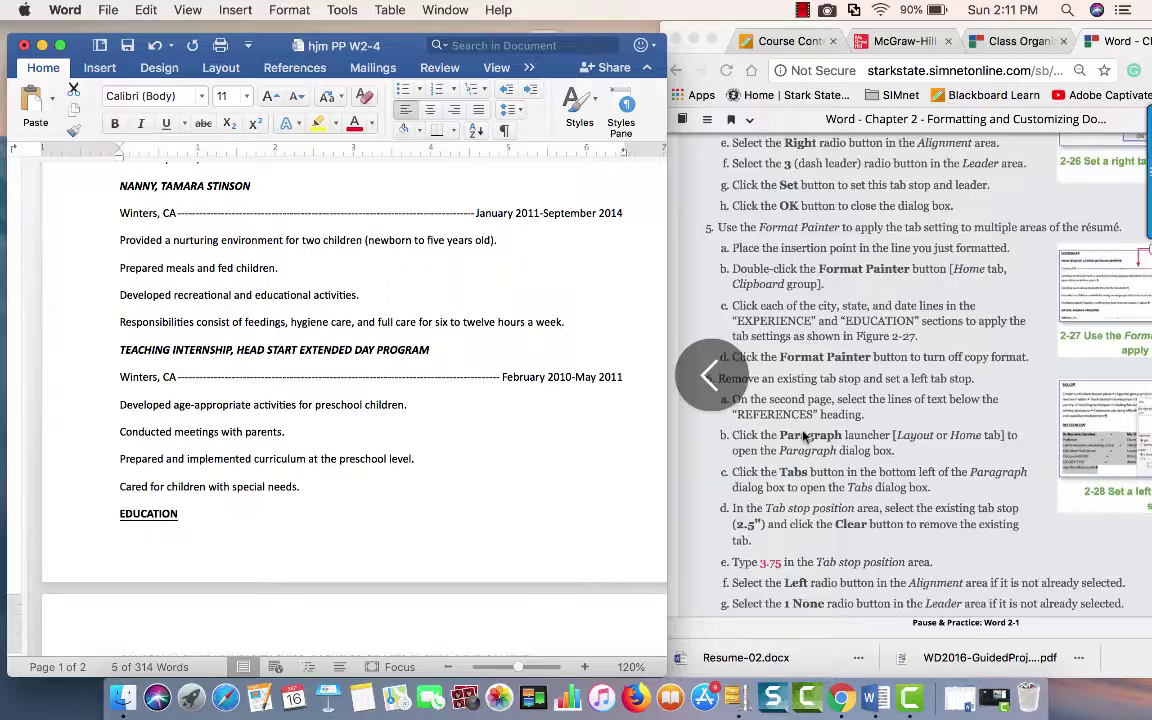
pyautogui.scroll(-5, 803, 437)
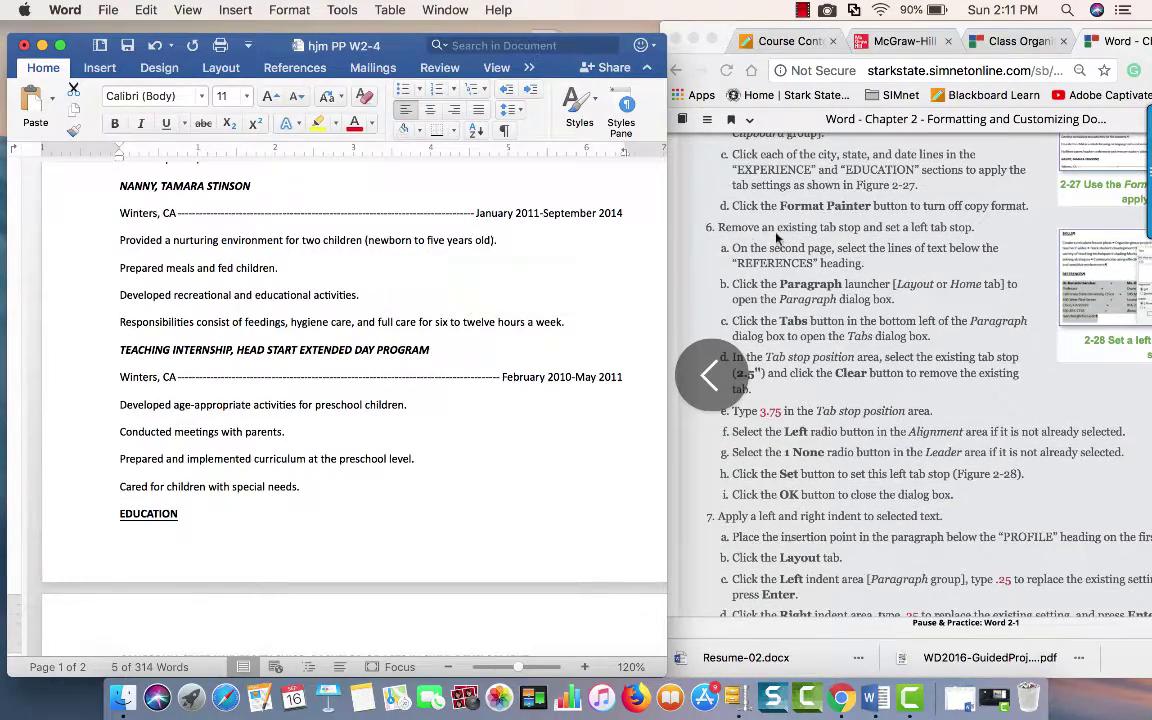
pyautogui.scroll(-10, 451, 432)
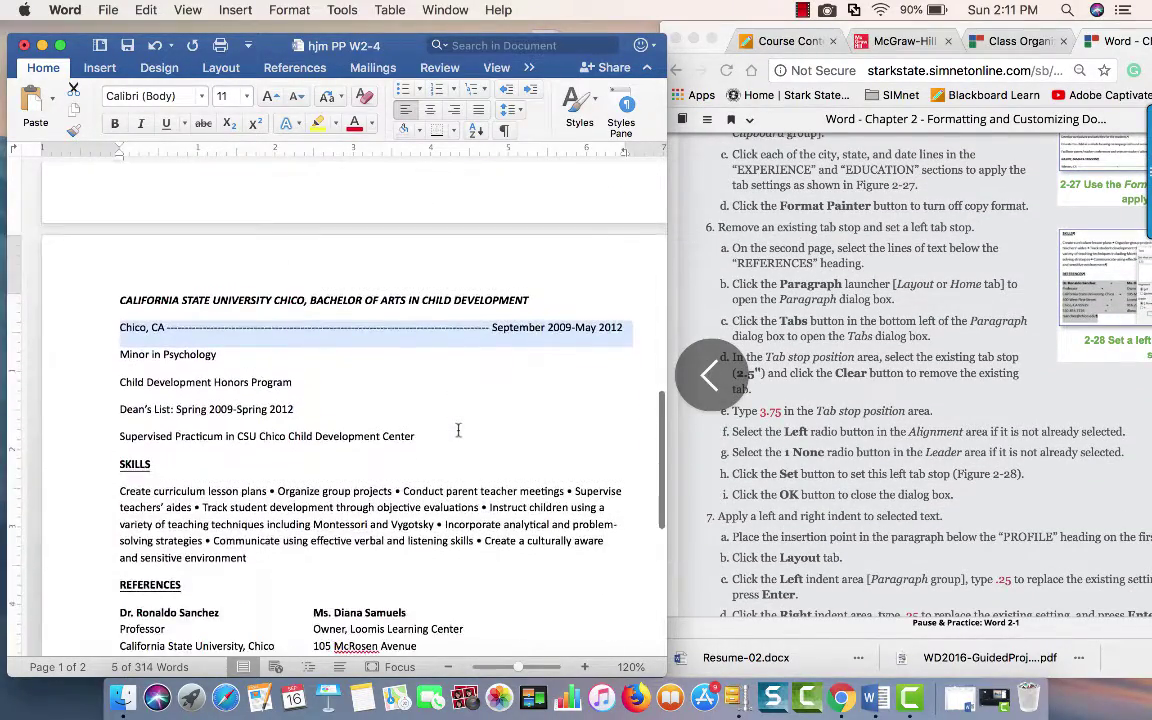
pyautogui.scroll(-5, 458, 430)
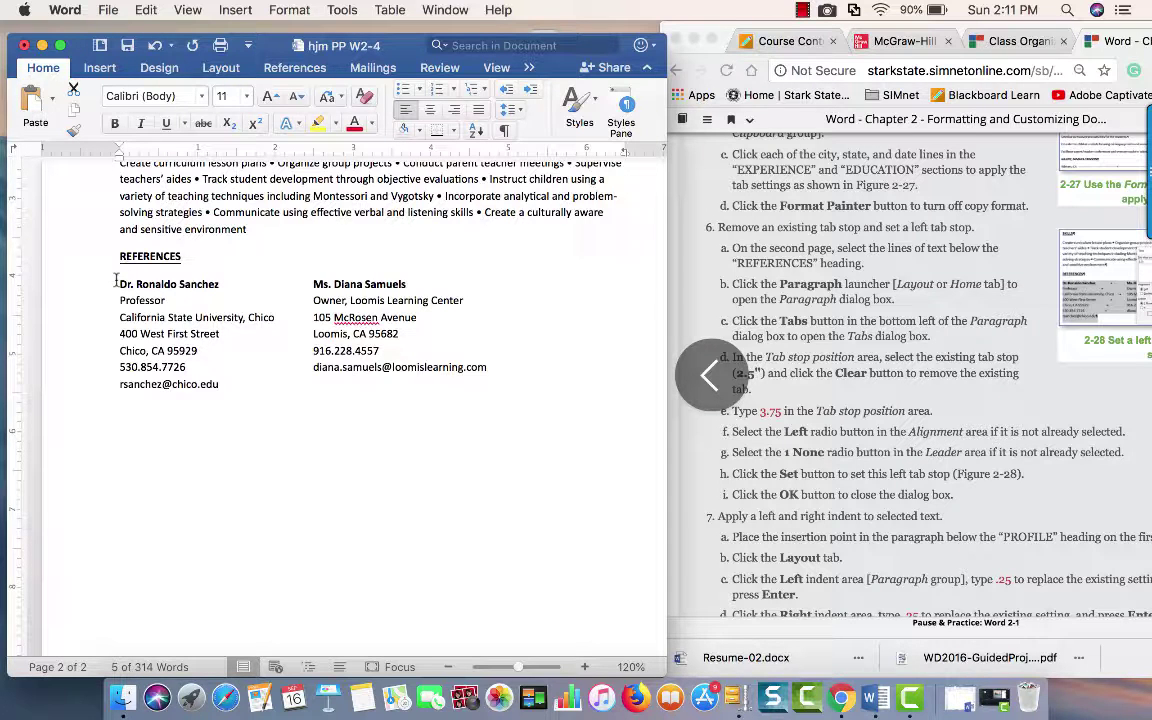
pyautogui.moveTo(116, 281); pyautogui.dragTo(283, 380)
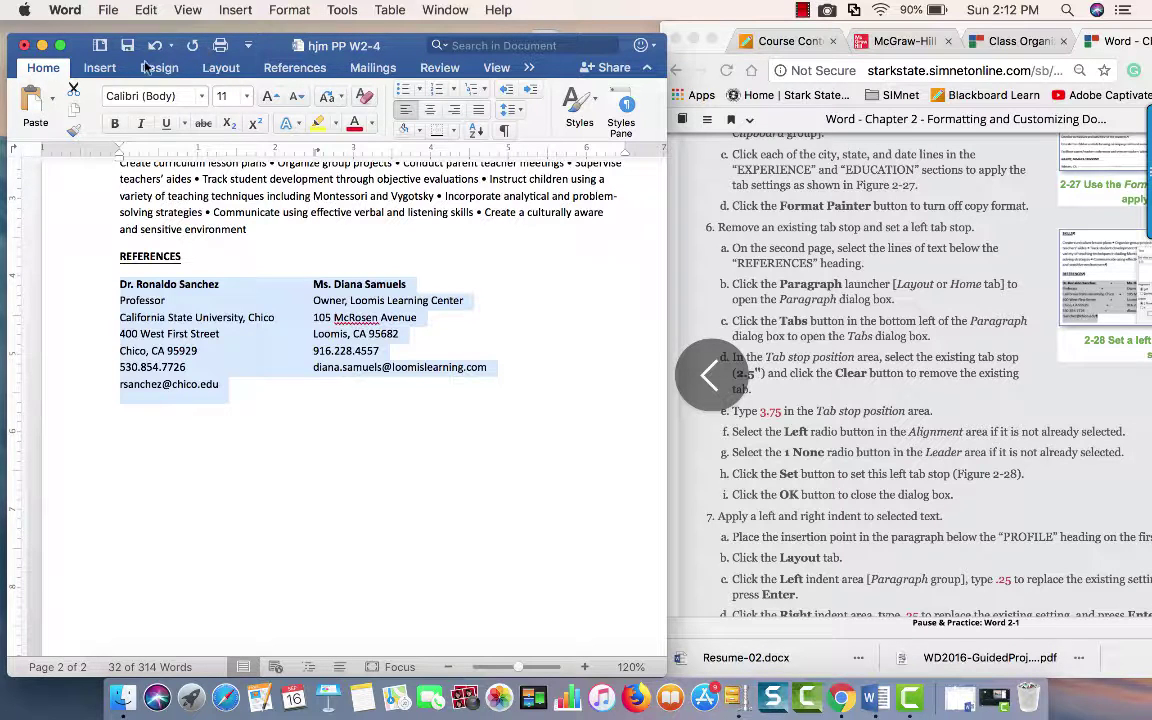
pyautogui.click(289, 10)
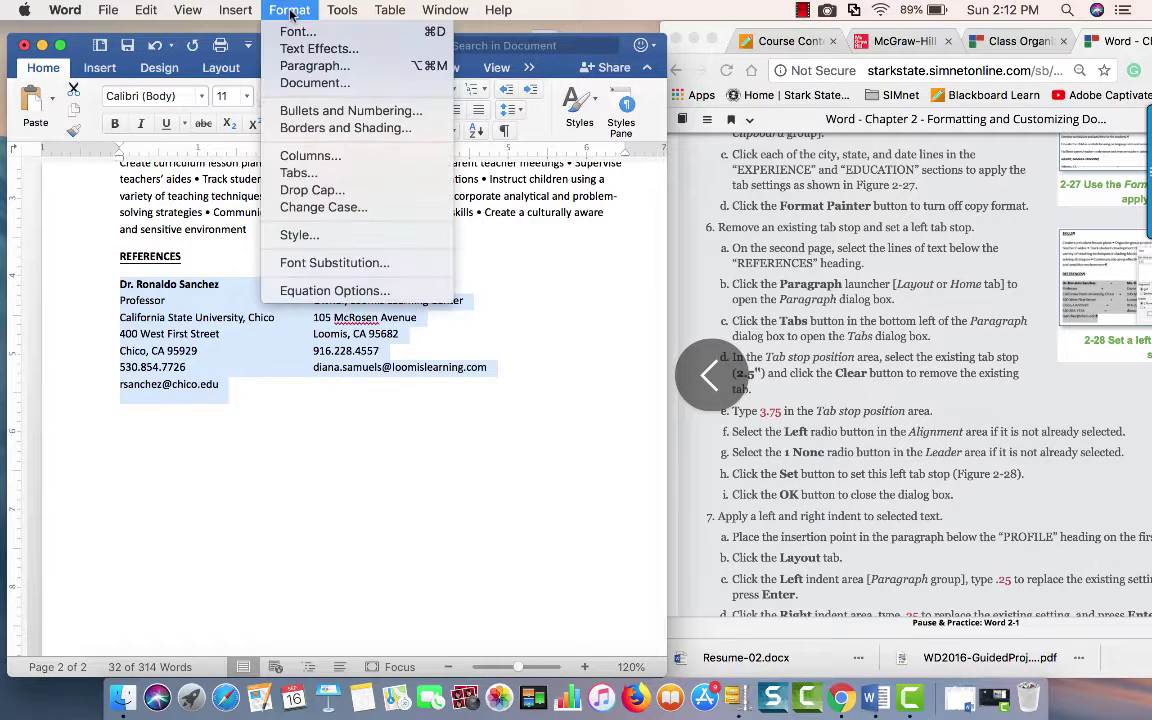
pyautogui.click(313, 66)
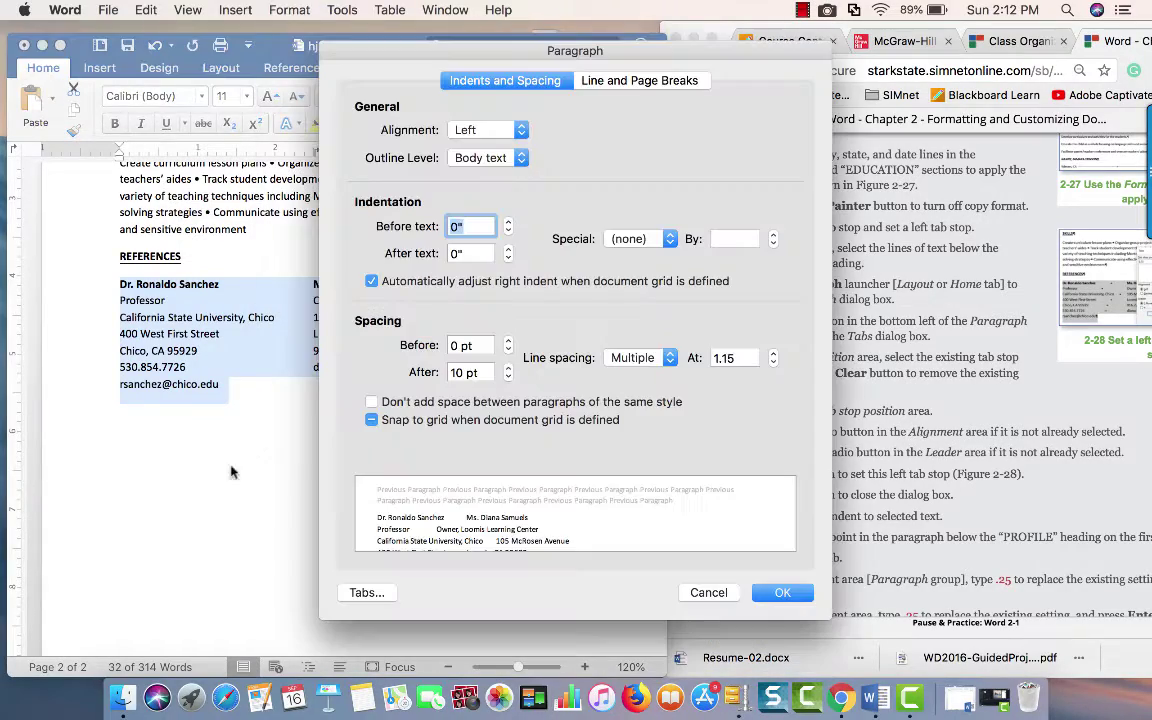
pyautogui.click(366, 593)
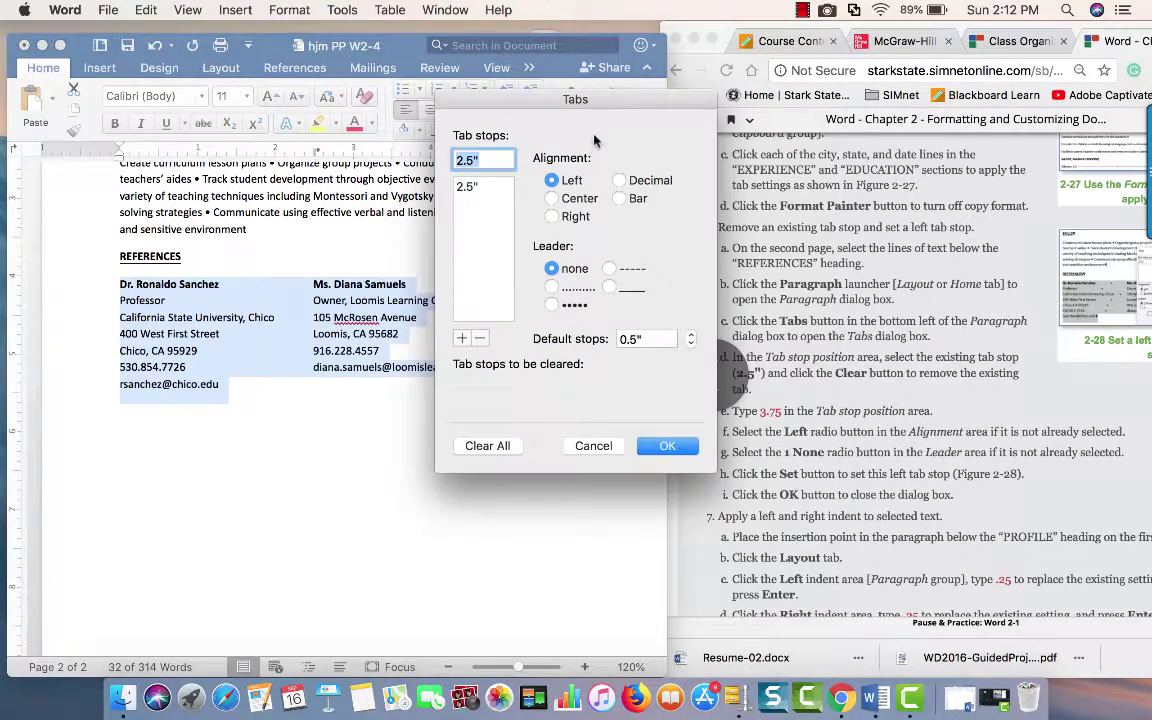
pyautogui.moveTo(612, 104); pyautogui.dragTo(636, 355)
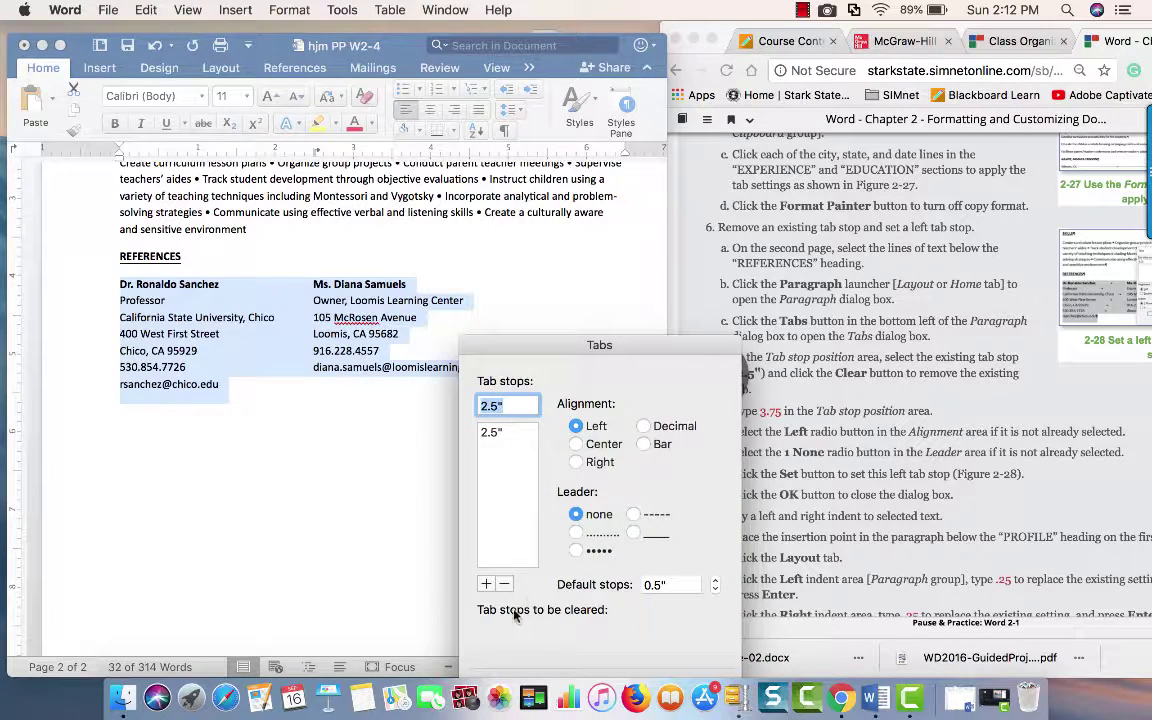
pyautogui.click(490, 433)
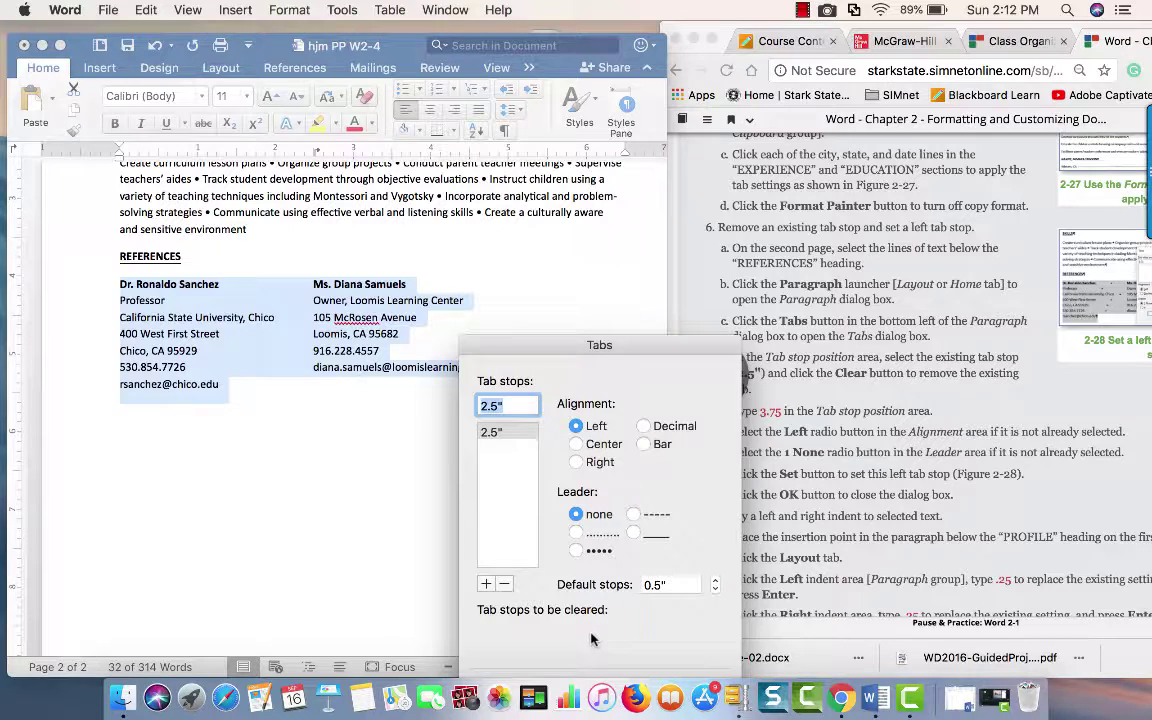
pyautogui.moveTo(571, 341); pyautogui.dragTo(568, 245)
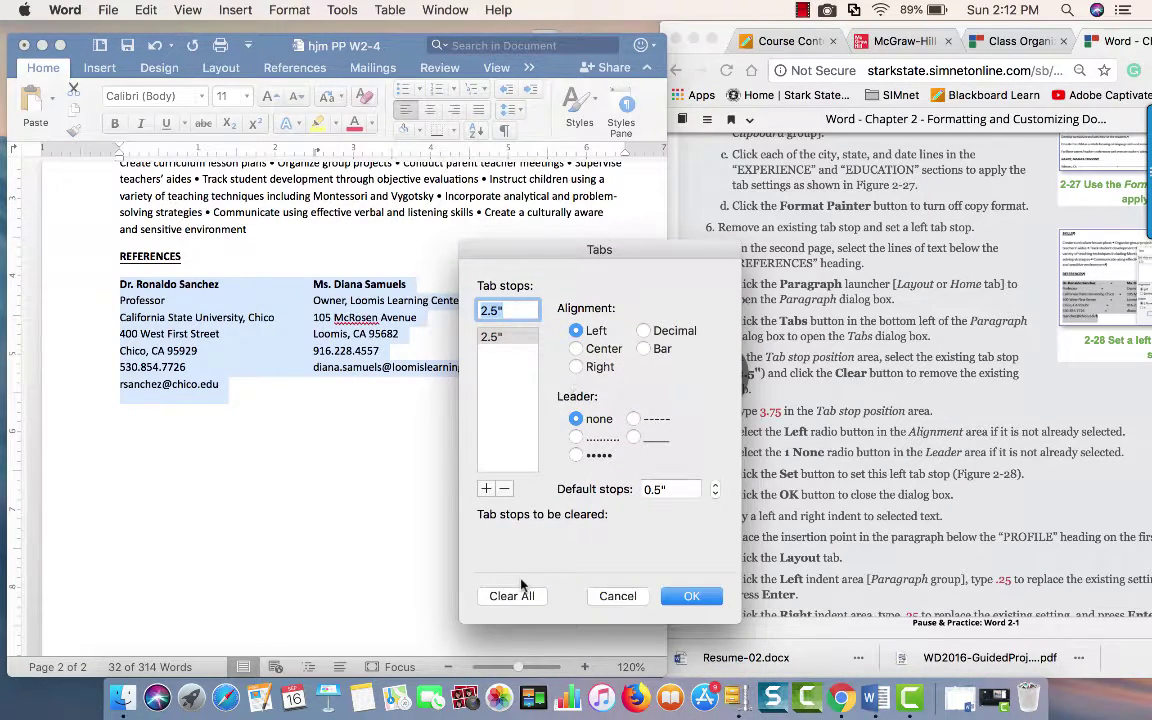
pyautogui.click(520, 596)
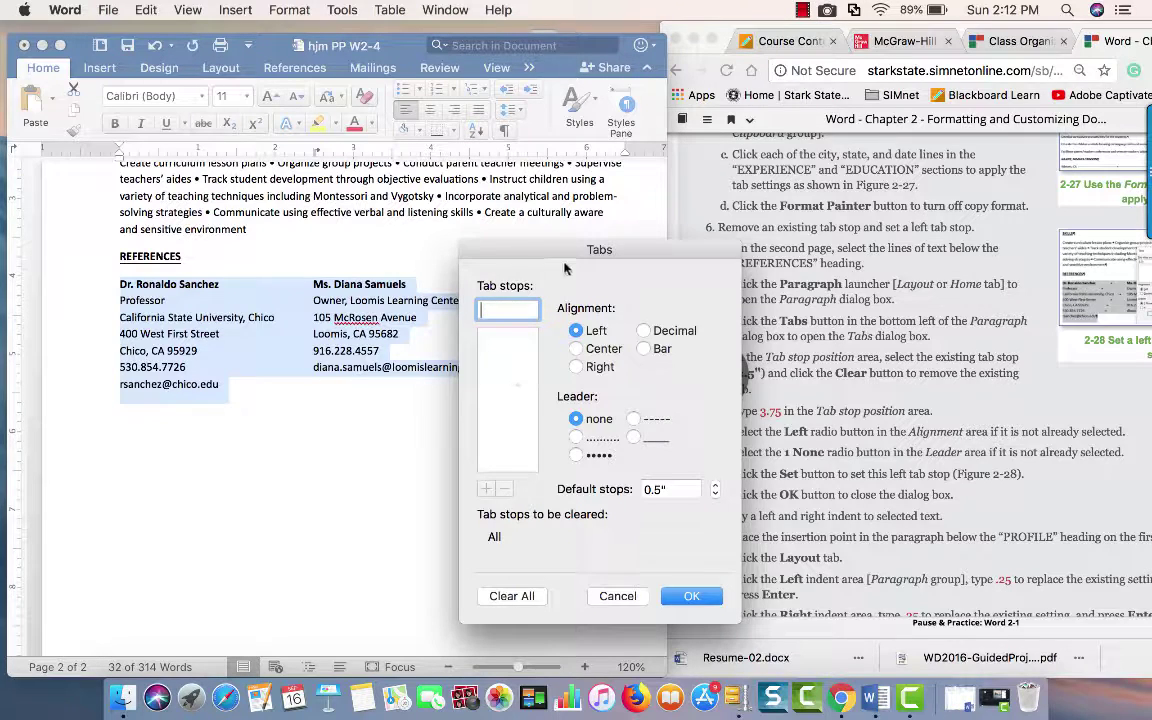
pyautogui.moveTo(577, 255); pyautogui.dragTo(514, 308)
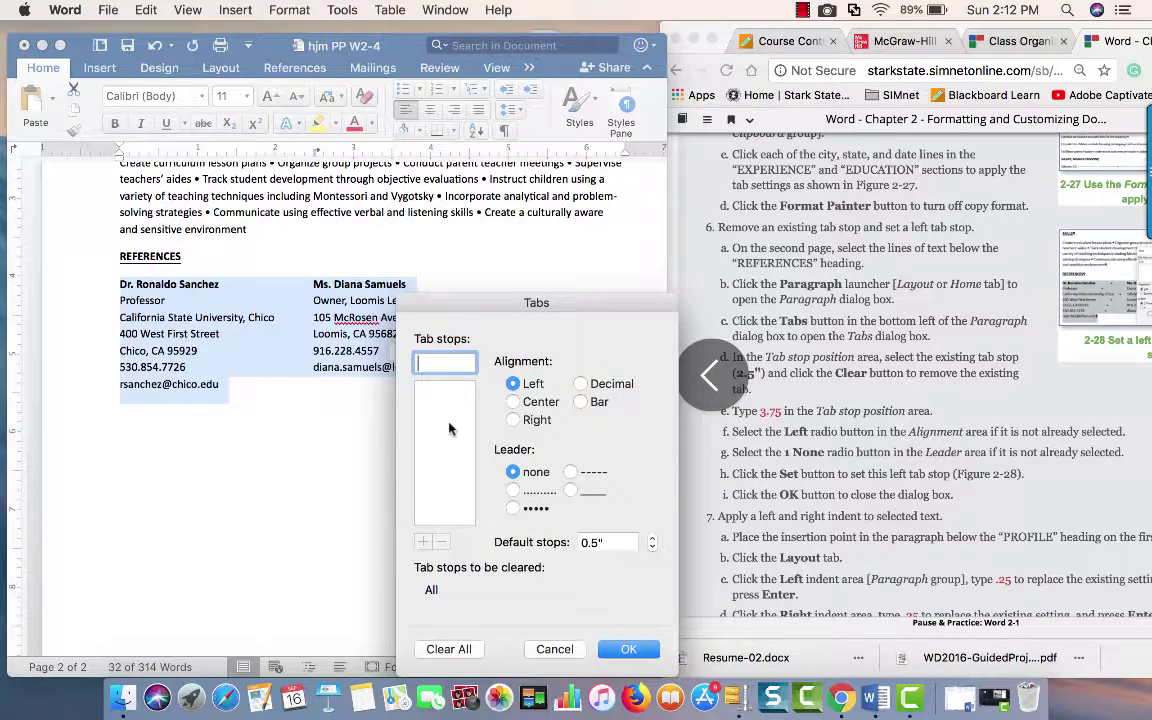
pyautogui.click(554, 649)
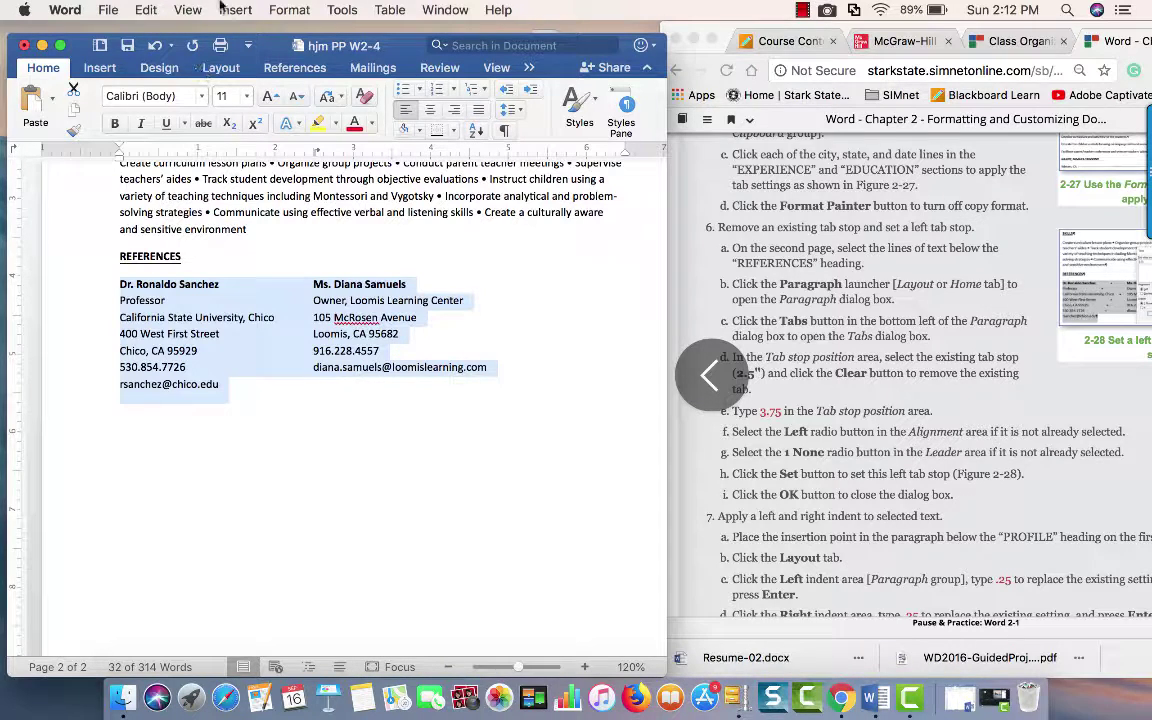
# Replace the reference lines' 2.5" tab stop with a 3.75" left tab.
pyautogui.click(273, 10)
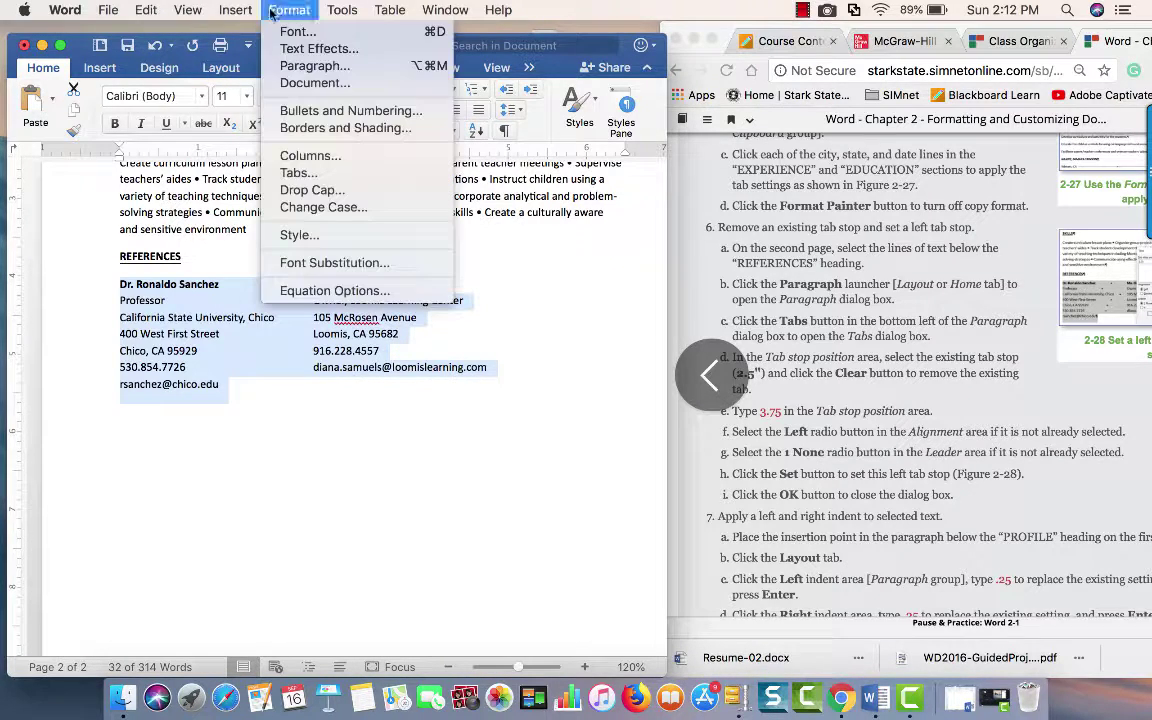
pyautogui.click(290, 67)
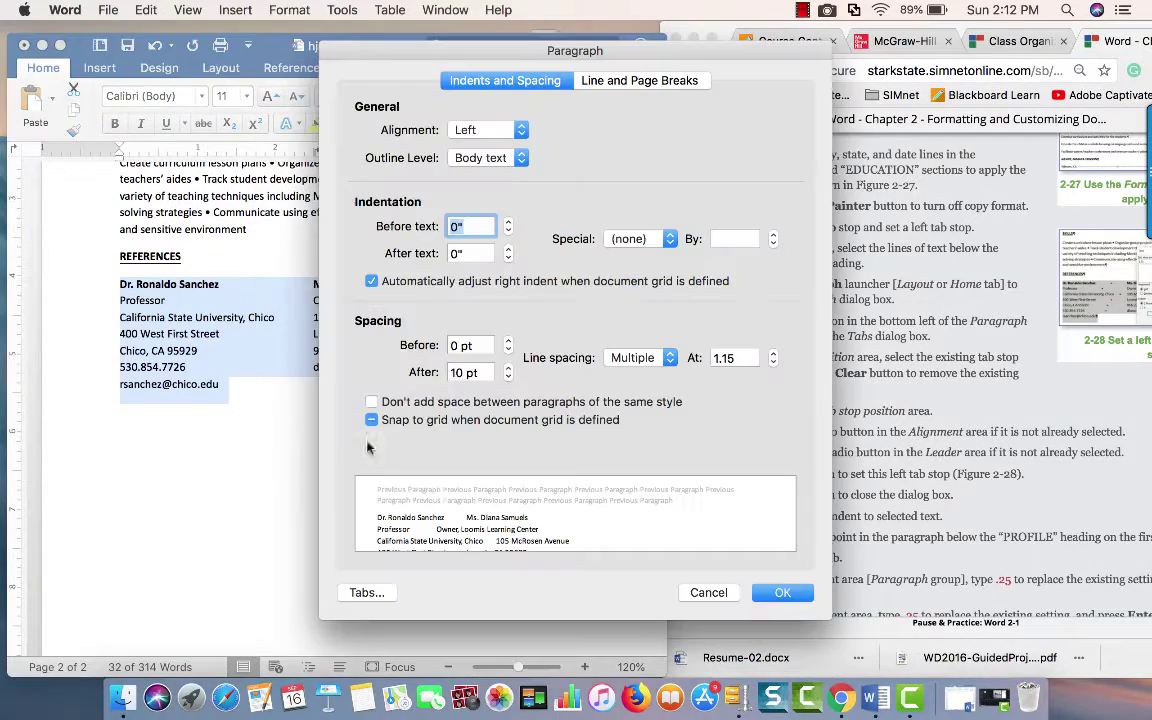
pyautogui.click(366, 592)
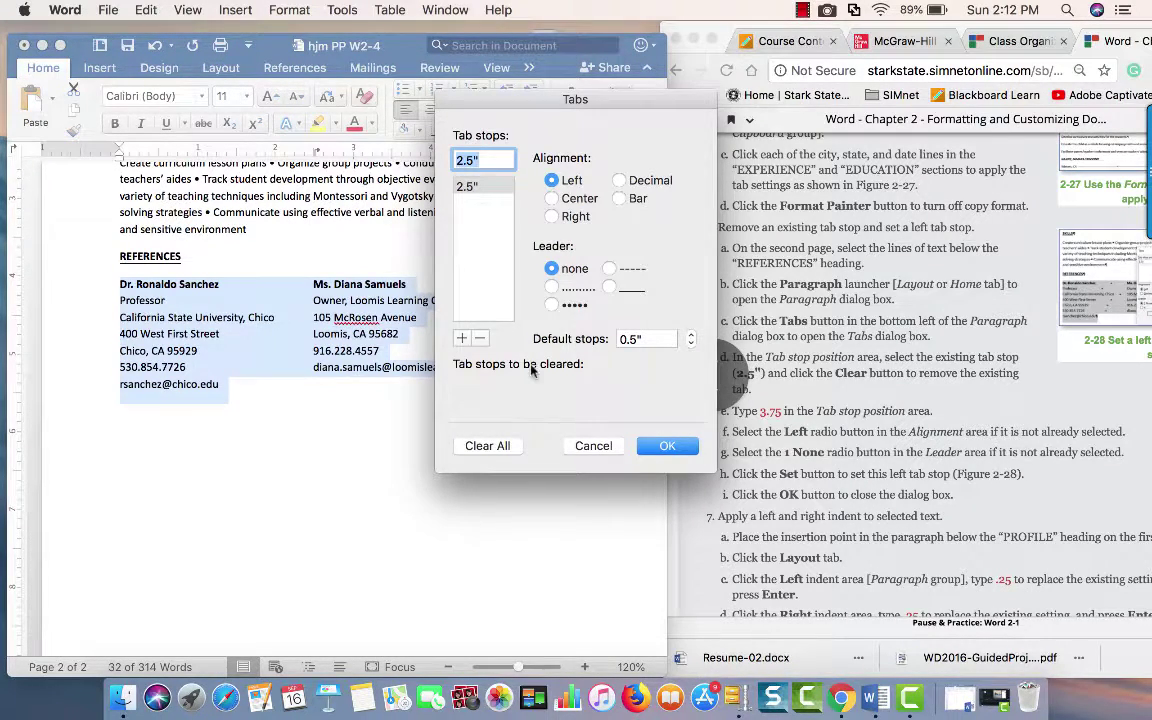
pyautogui.click(497, 452)
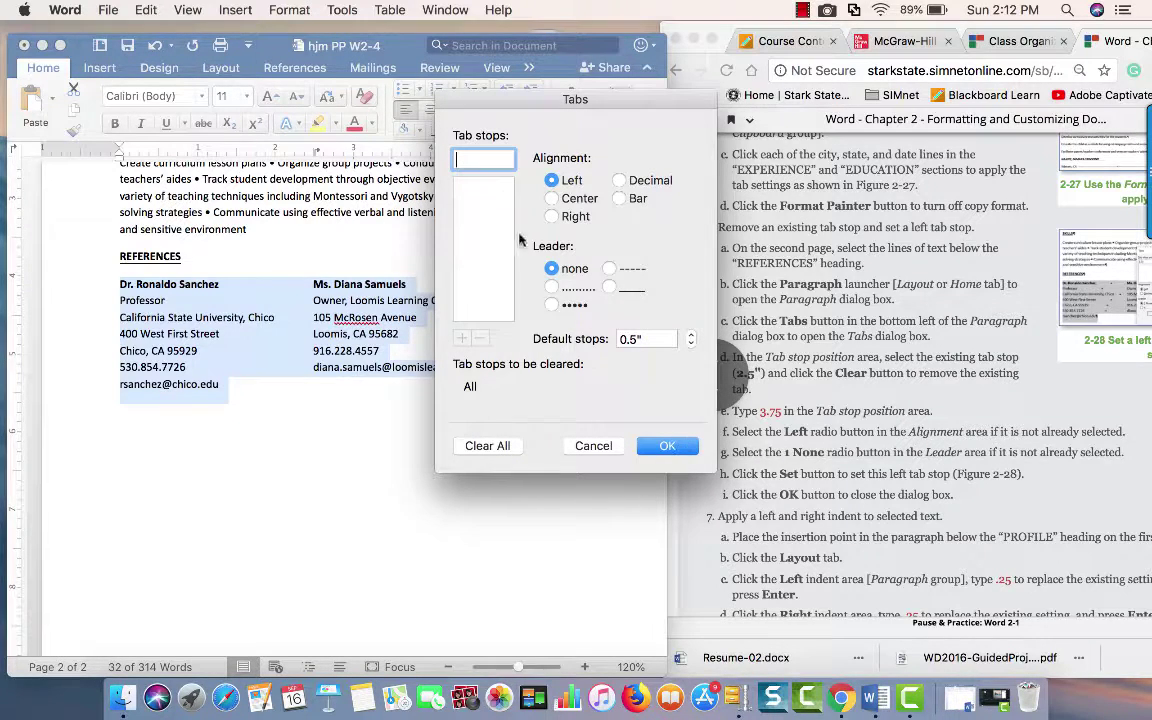
pyautogui.moveTo(555, 103); pyautogui.dragTo(392, 218)
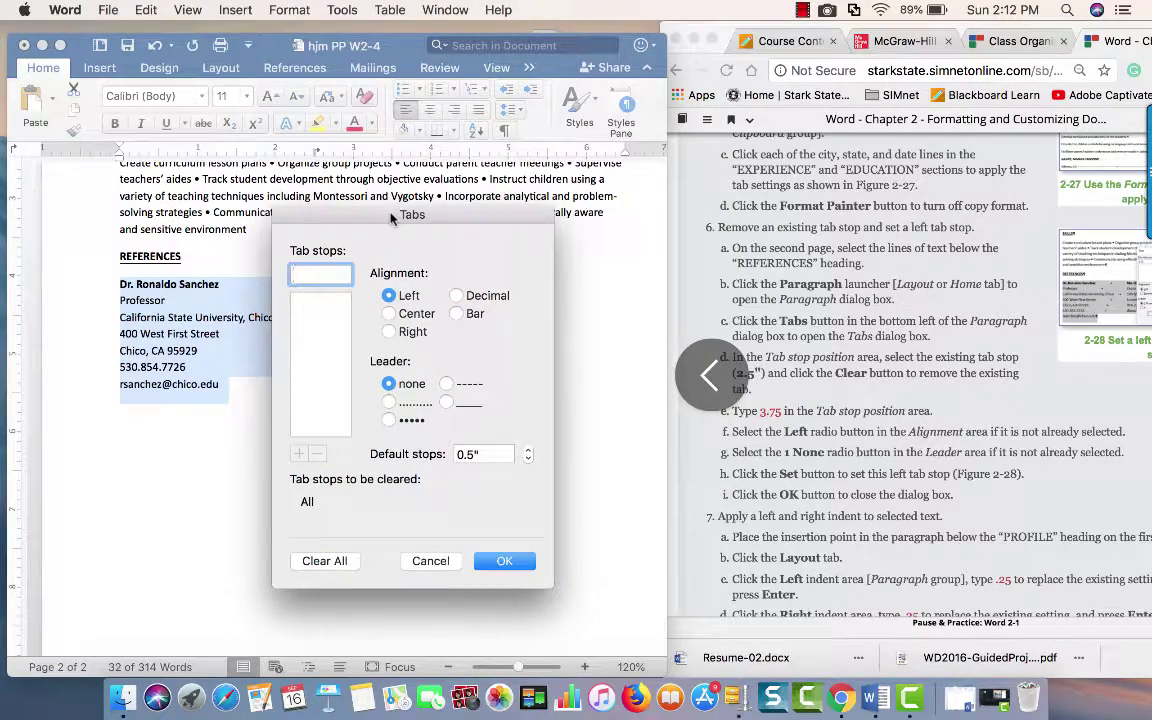
pyautogui.scroll(-5, 838, 432)
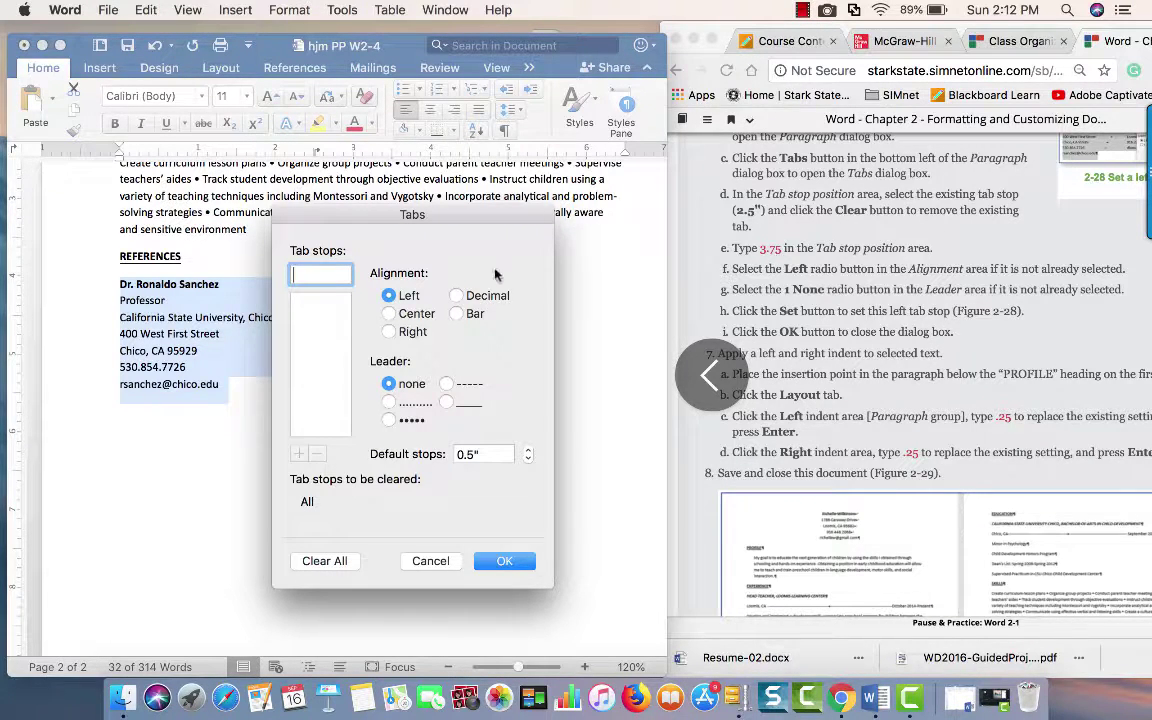
pyautogui.write('3.75')
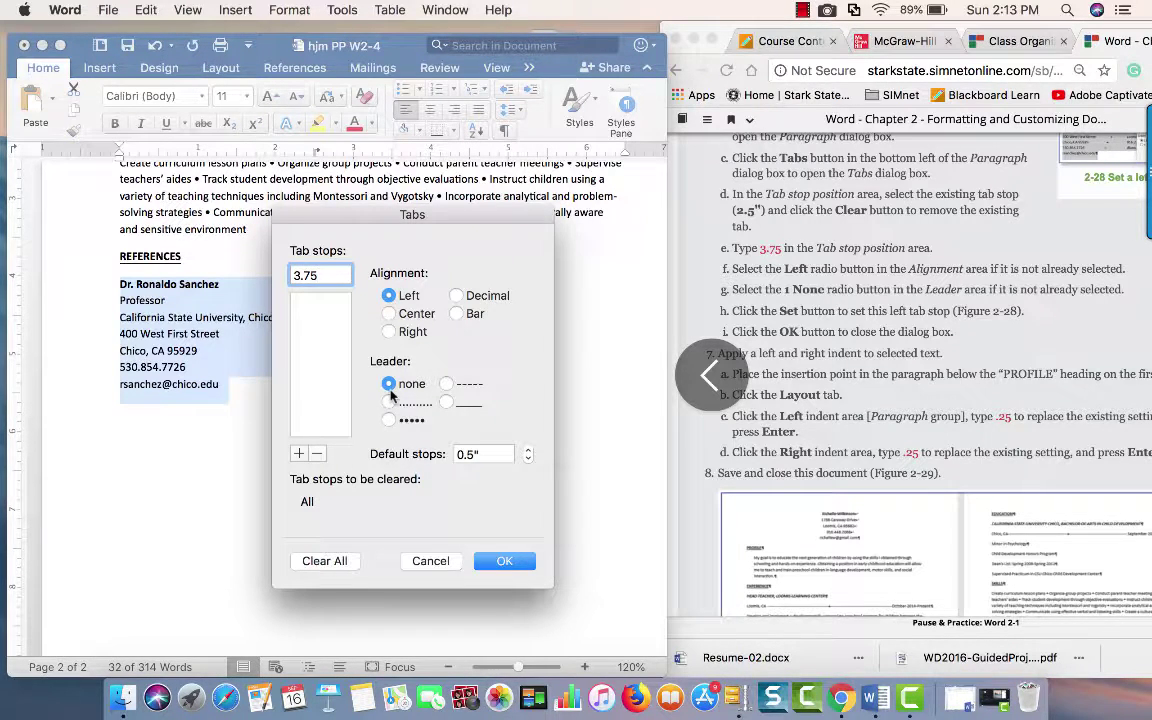
pyautogui.click(504, 560)
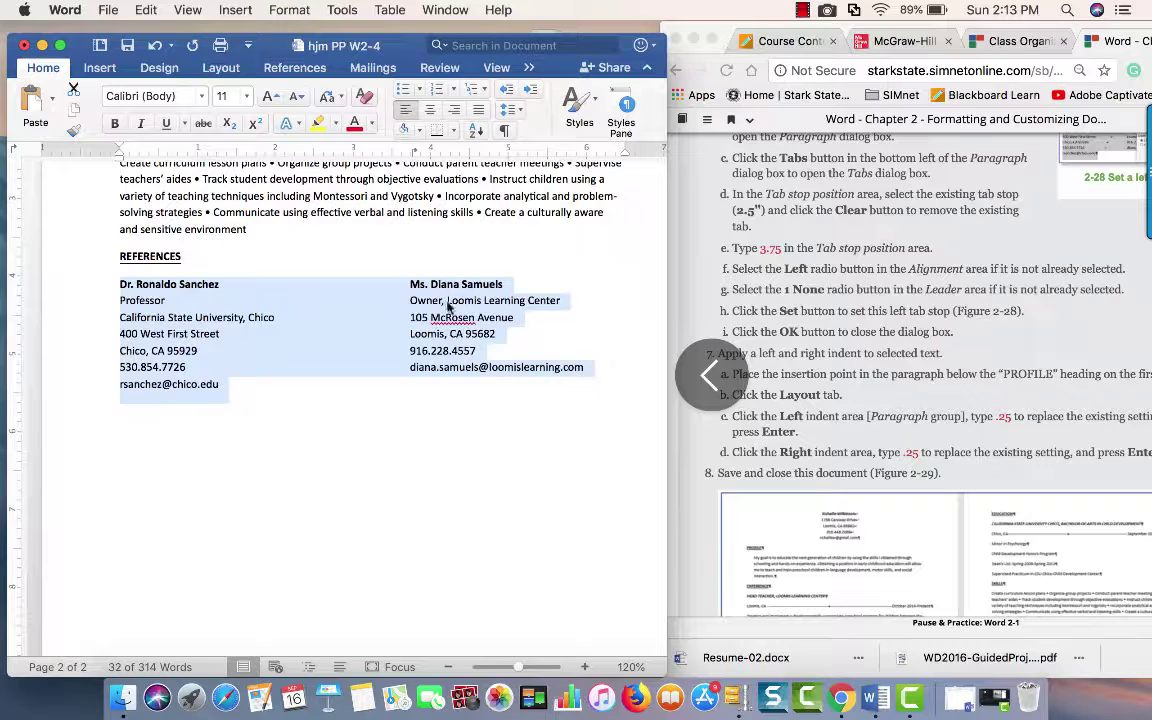
# Place the insertion point in the PROFILE paragraph.
pyautogui.scroll(-5, 833, 300)
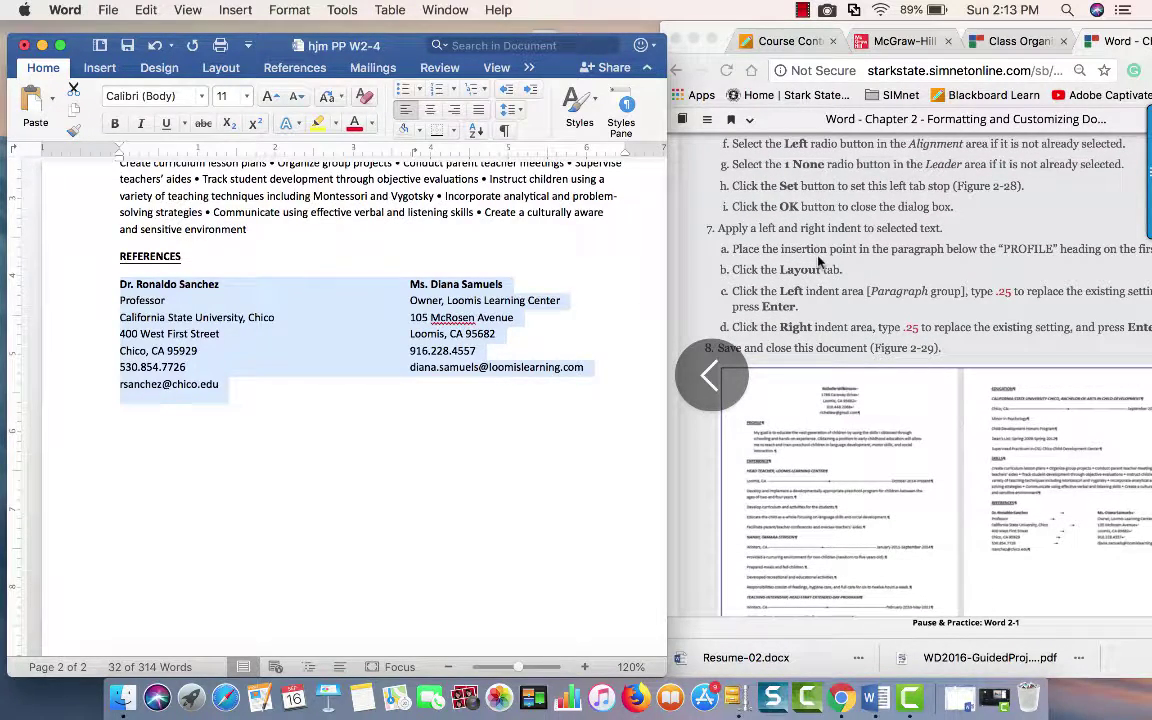
pyautogui.scroll(-1, 818, 262)
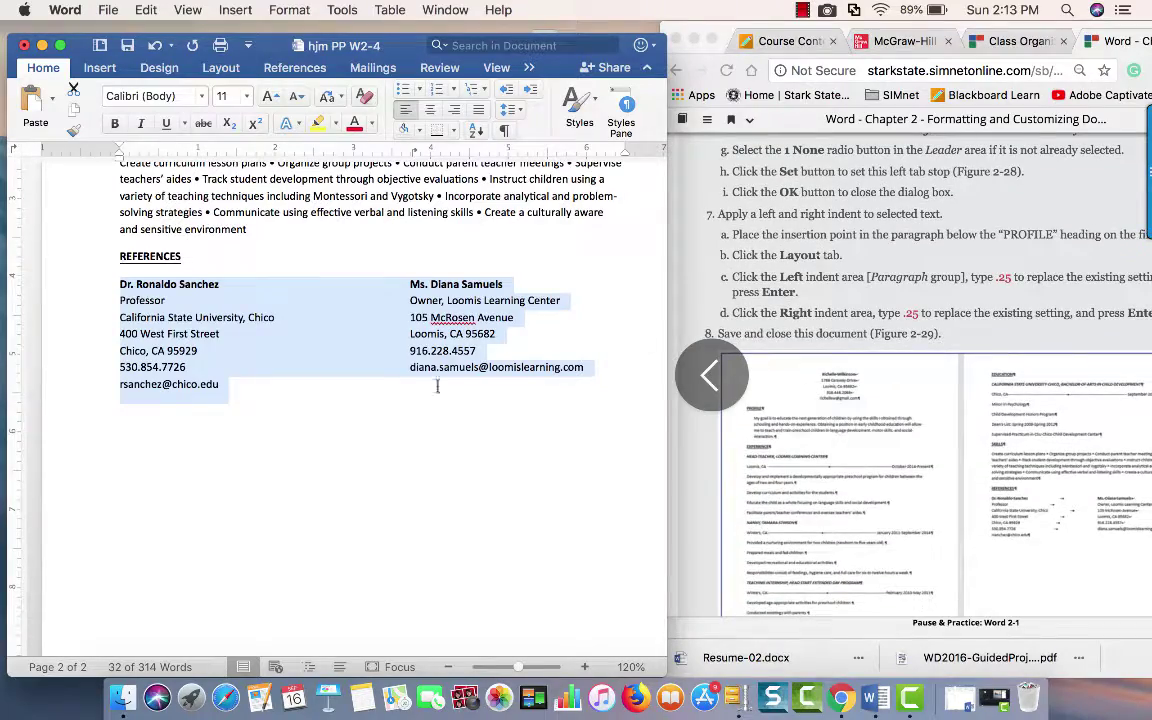
pyautogui.scroll(15, 435, 360)
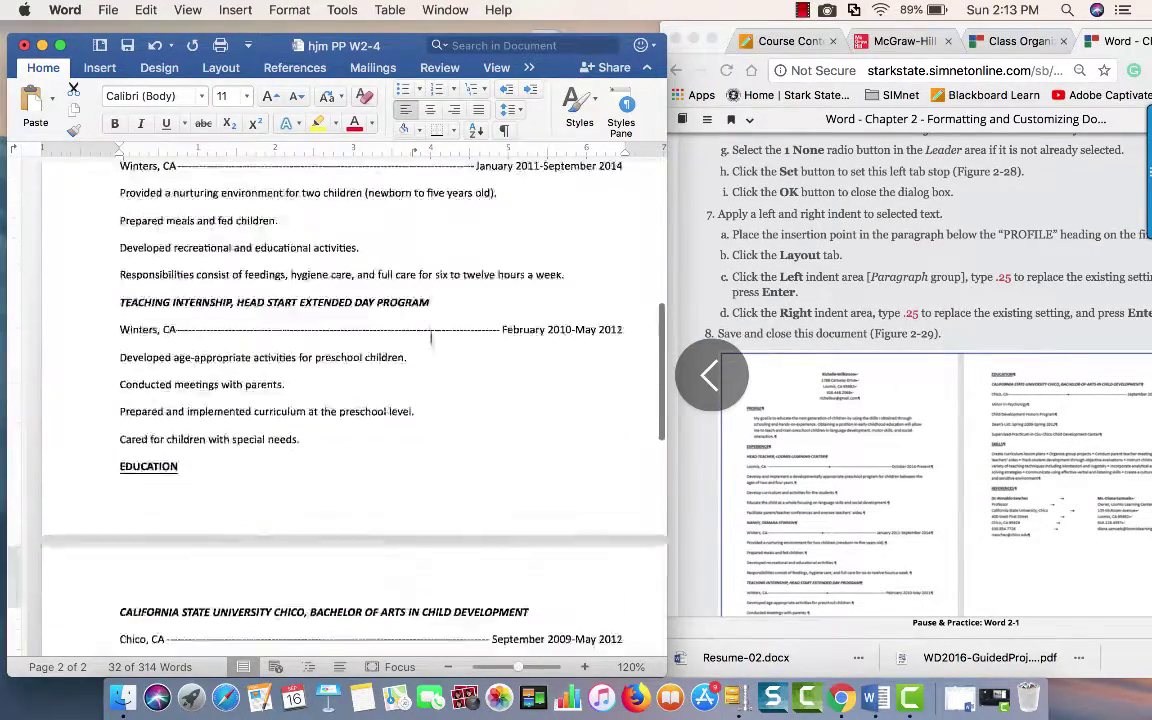
pyautogui.scroll(3, 431, 337)
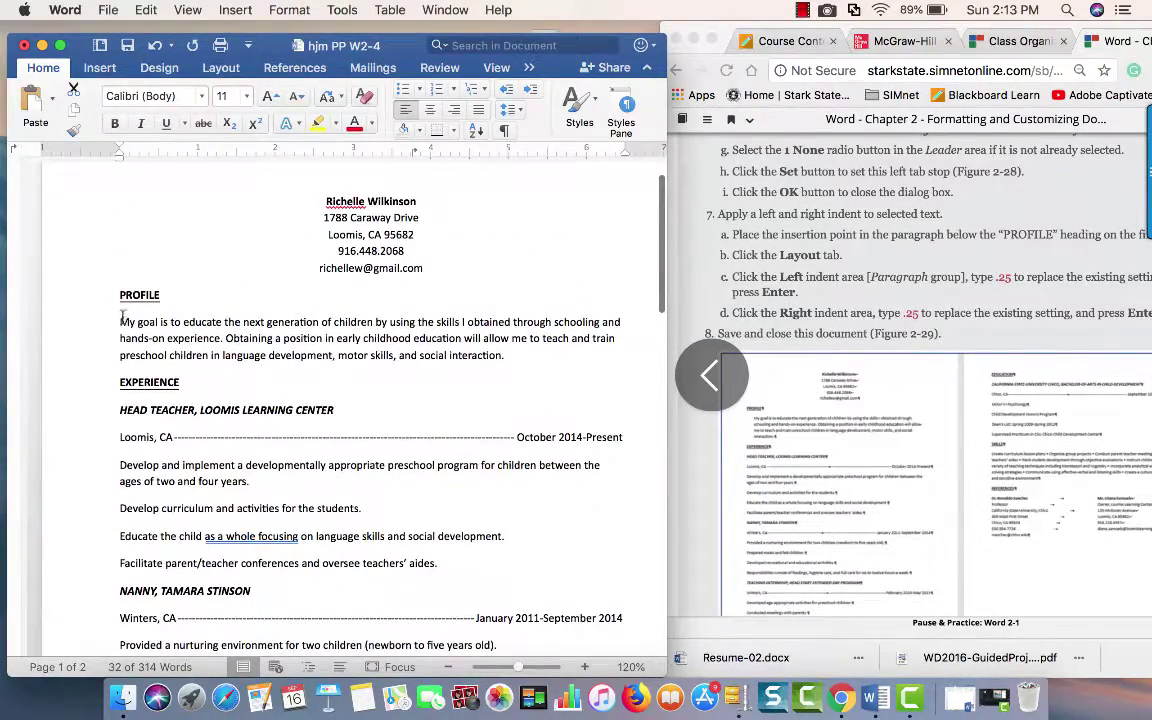
pyautogui.moveTo(120, 322); pyautogui.dragTo(318, 322)
pyautogui.click(375, 322)
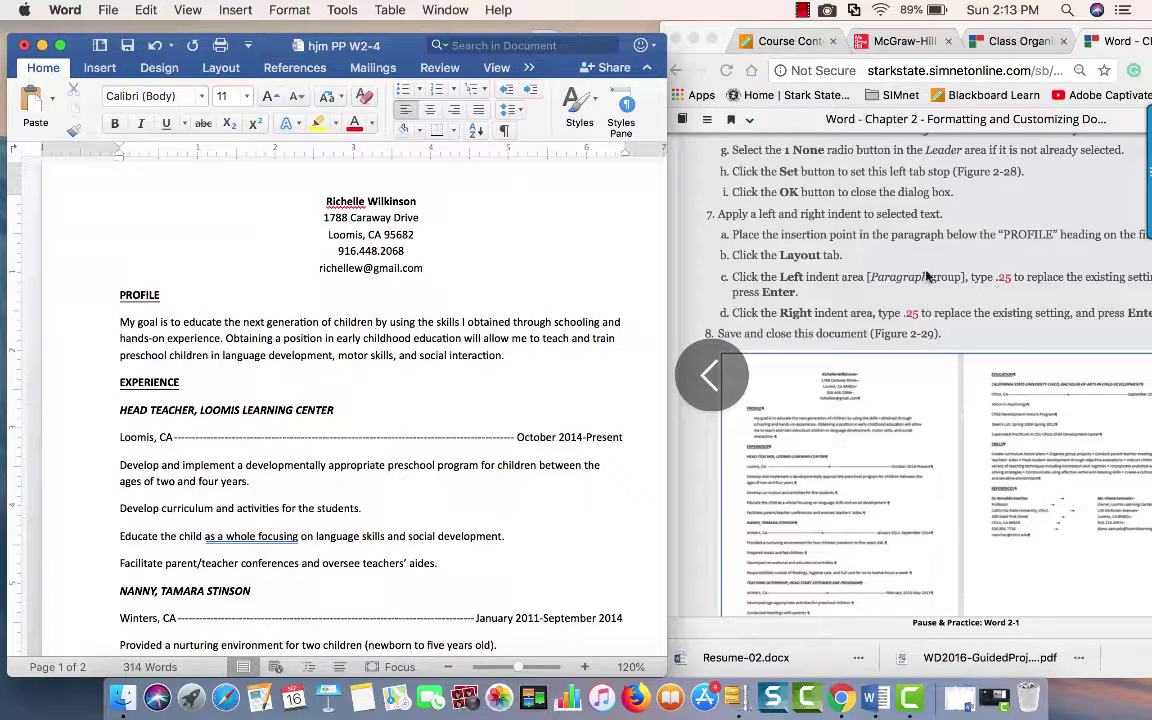
# Set the Profile paragraph's left and right indents to 0.25" each.
pyautogui.click(218, 70)
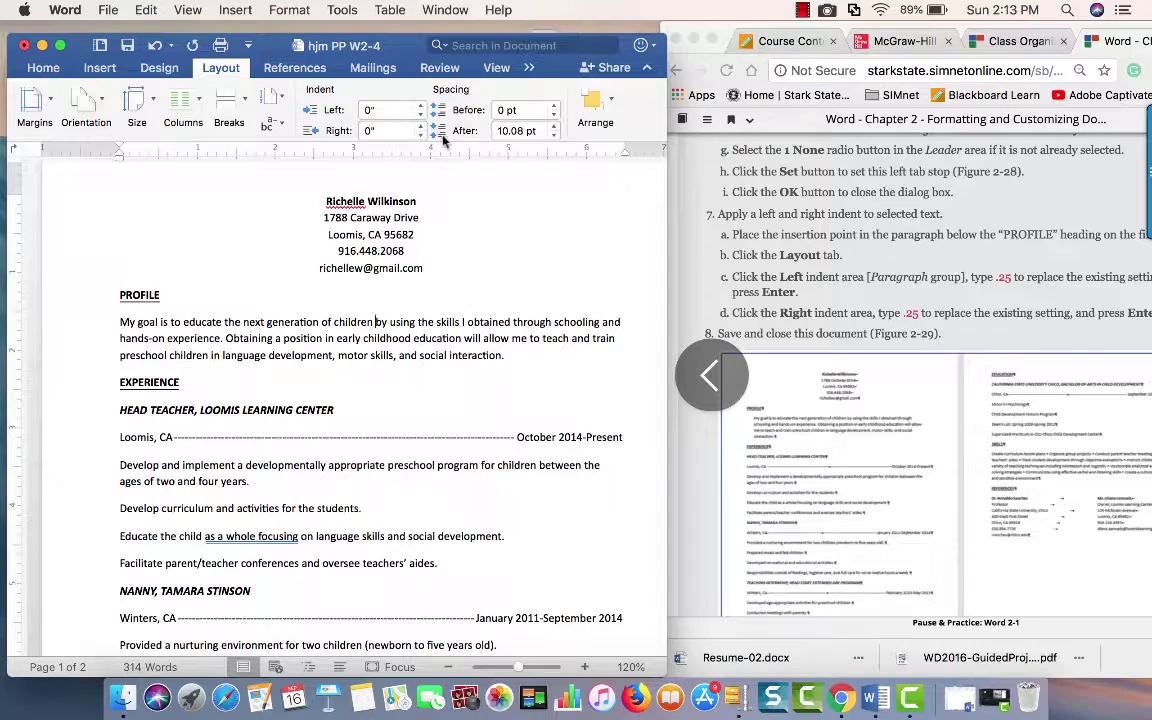
pyautogui.click(375, 111)
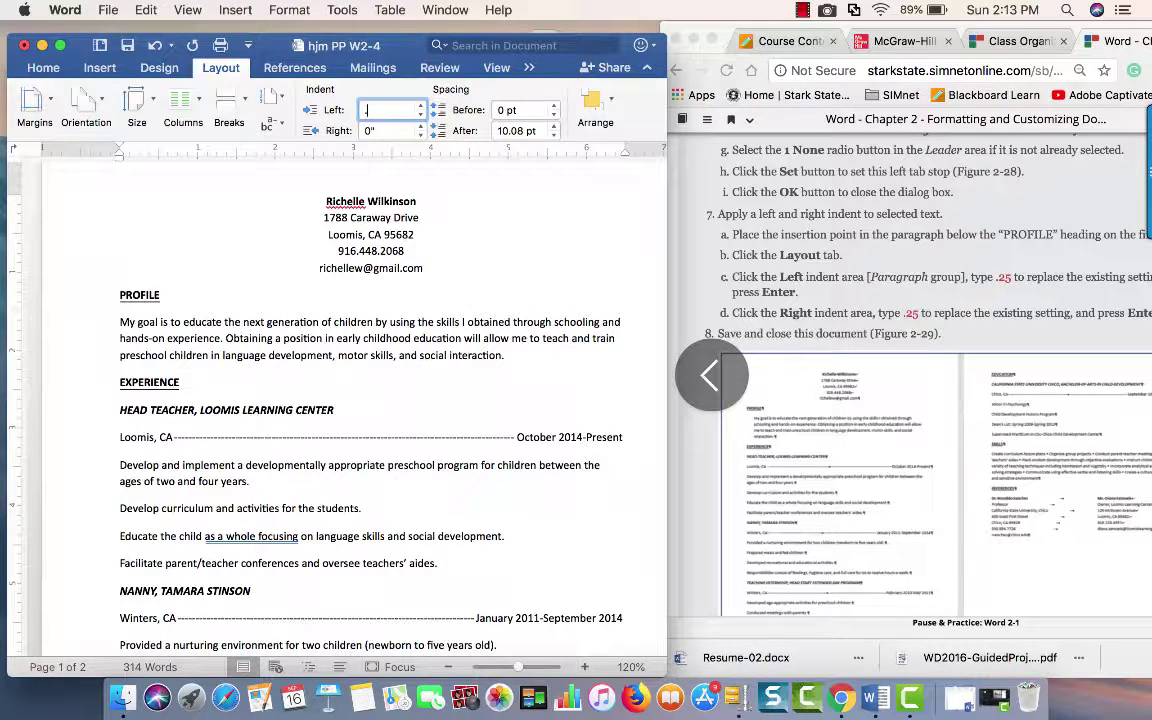
pyautogui.press('Return')
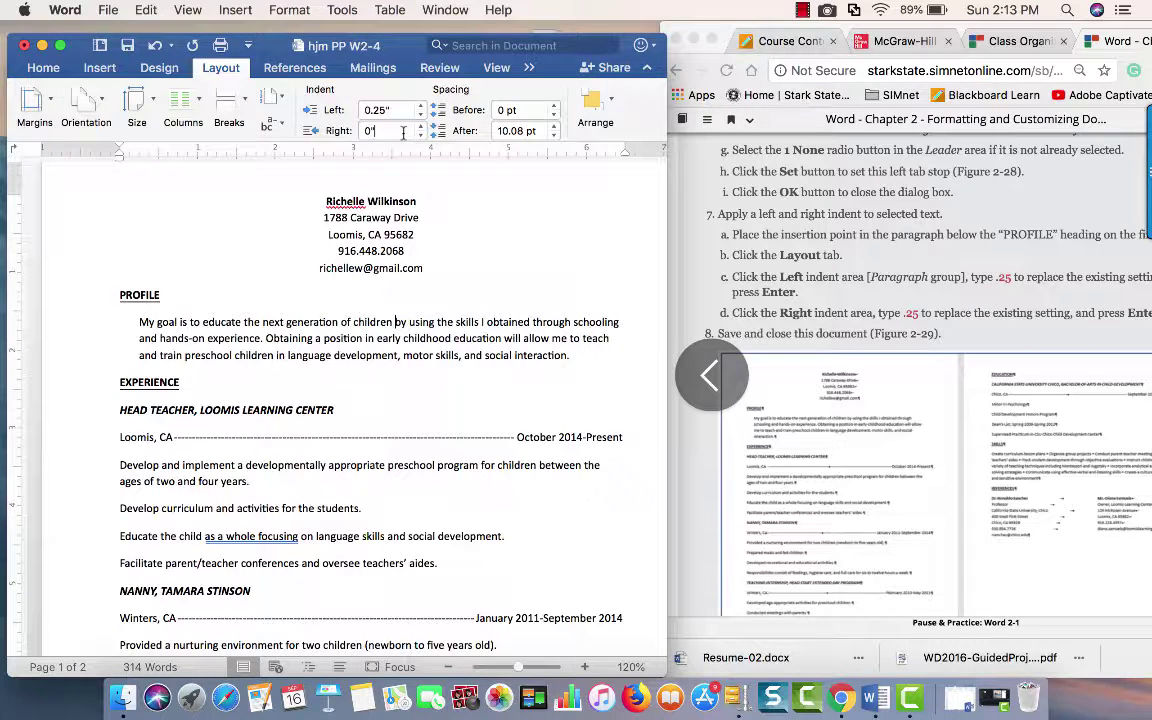
pyautogui.press('Tab')
pyautogui.write('.')
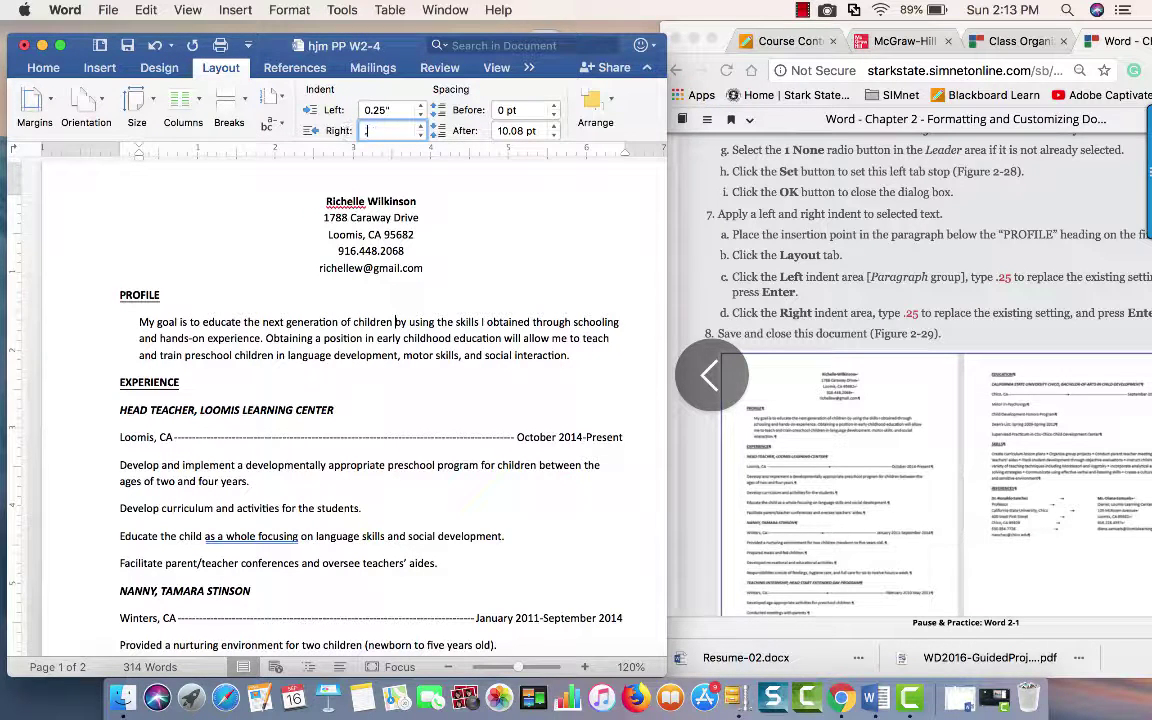
pyautogui.write('25')
pyautogui.press('Return')
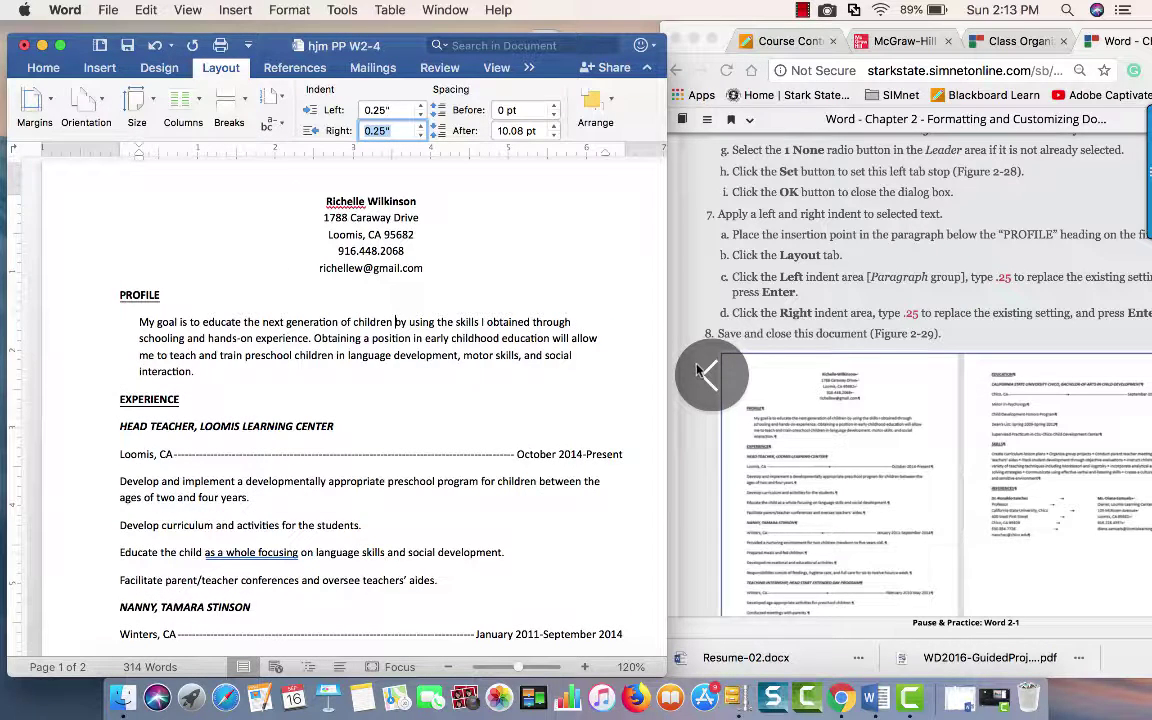
pyautogui.scroll(-4, 972, 470)
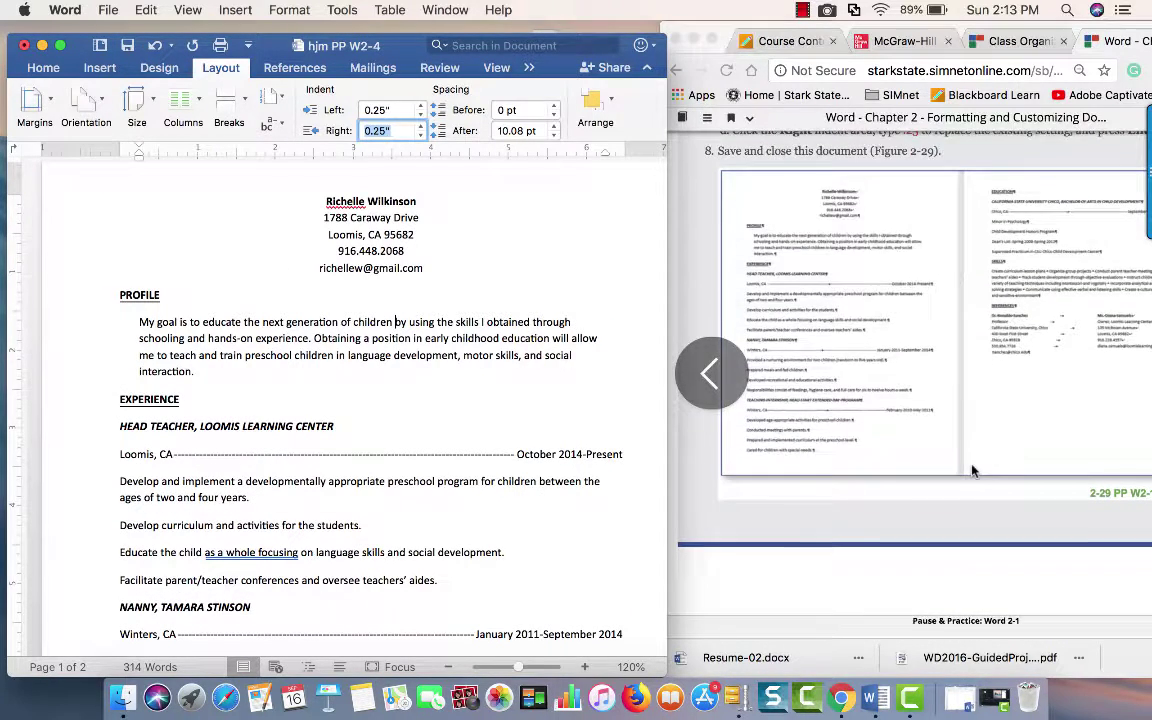